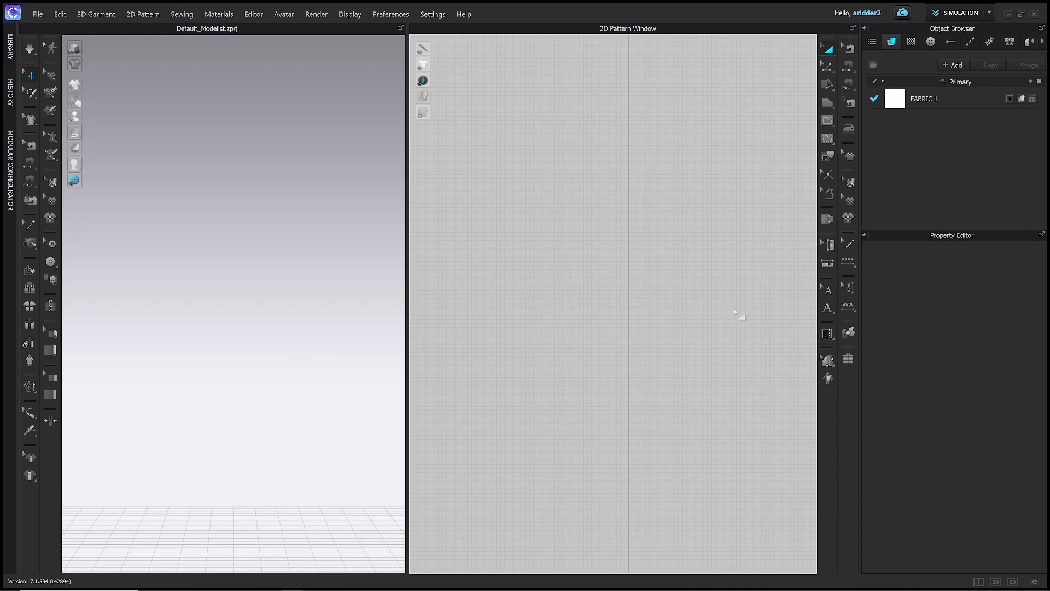
Step: Open the Dart_Manipulation_Project file from the File menu
click(37, 14)
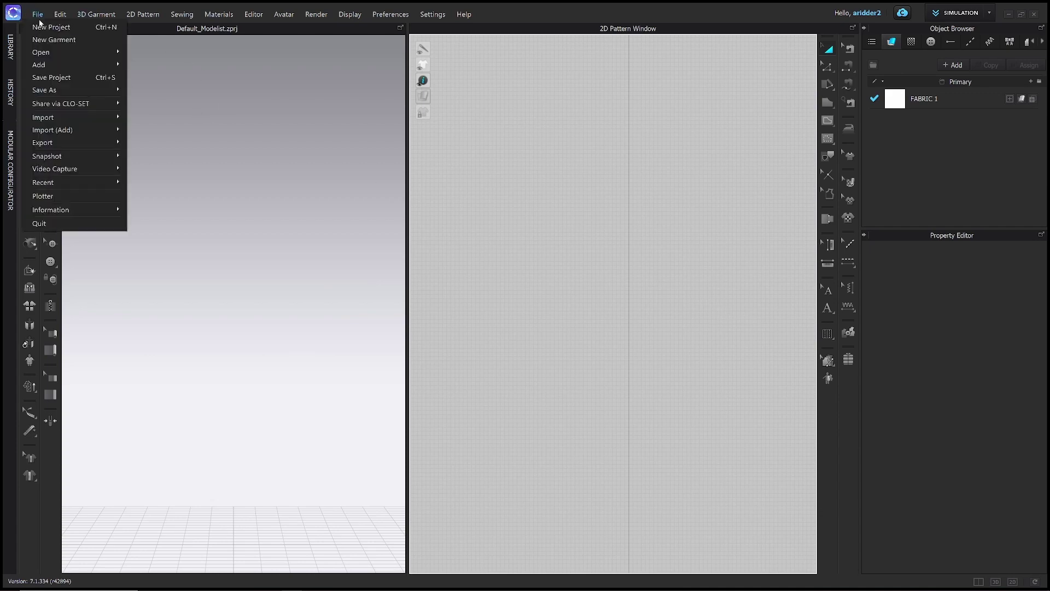
mouse_move(47, 53)
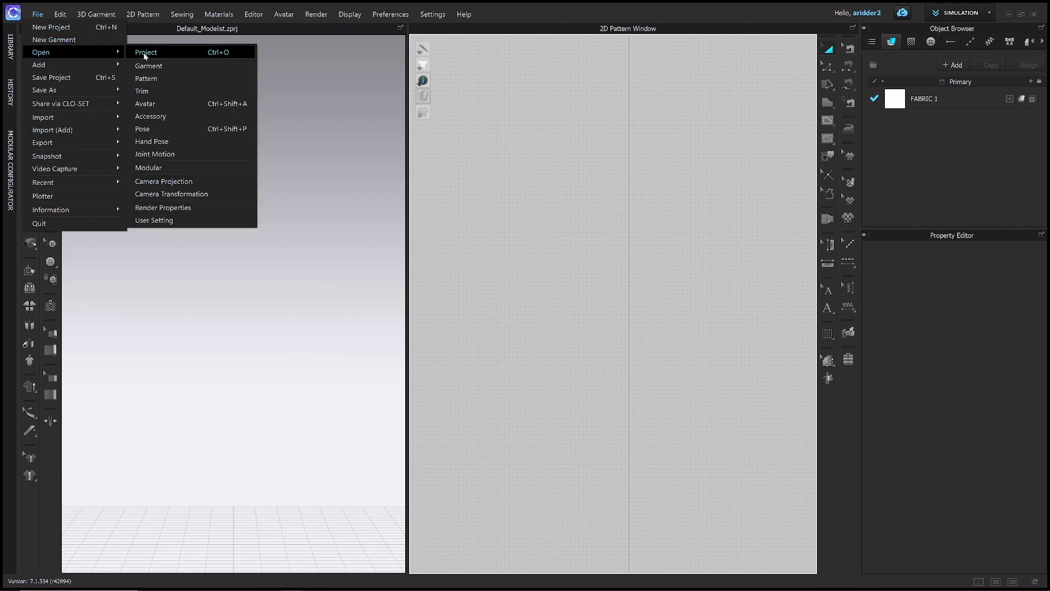
click(183, 53)
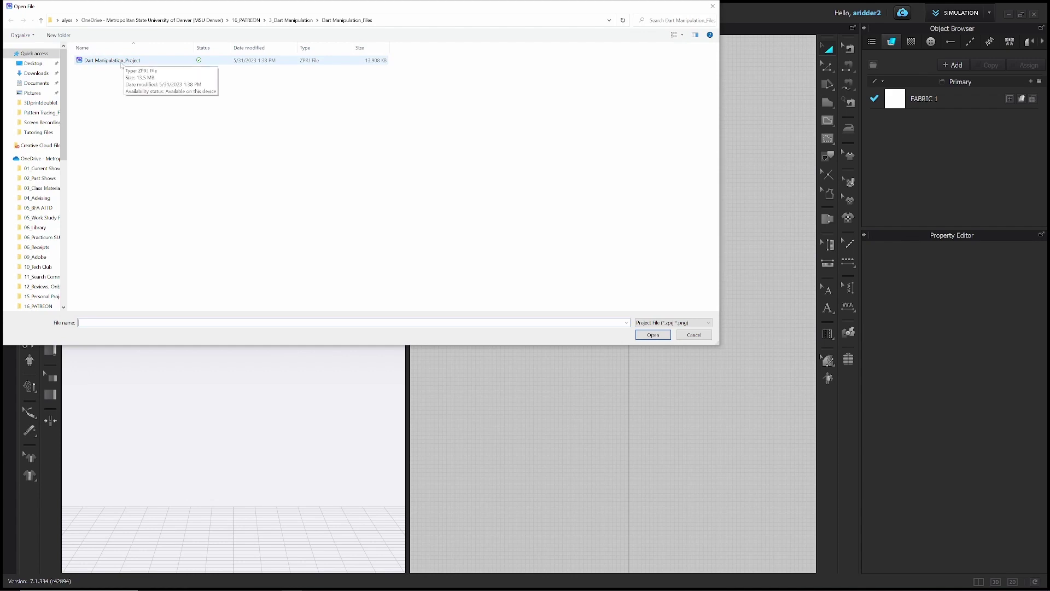
double_click(121, 61)
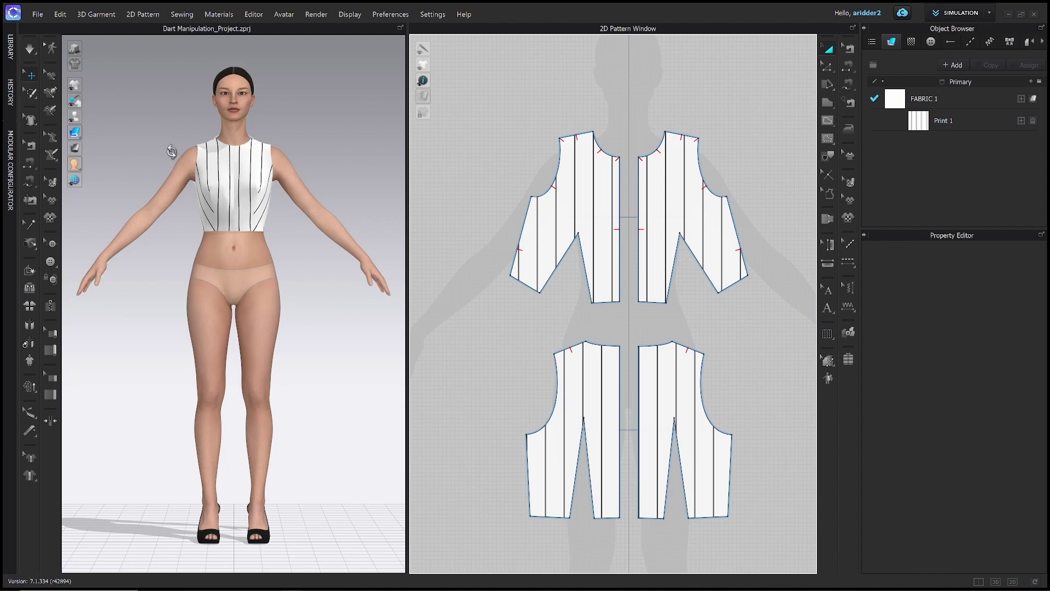
Step: Orbit around the avatar to check the bodice, then switch to Edit Pattern with Z
right_drag(171, 152, 188, 164)
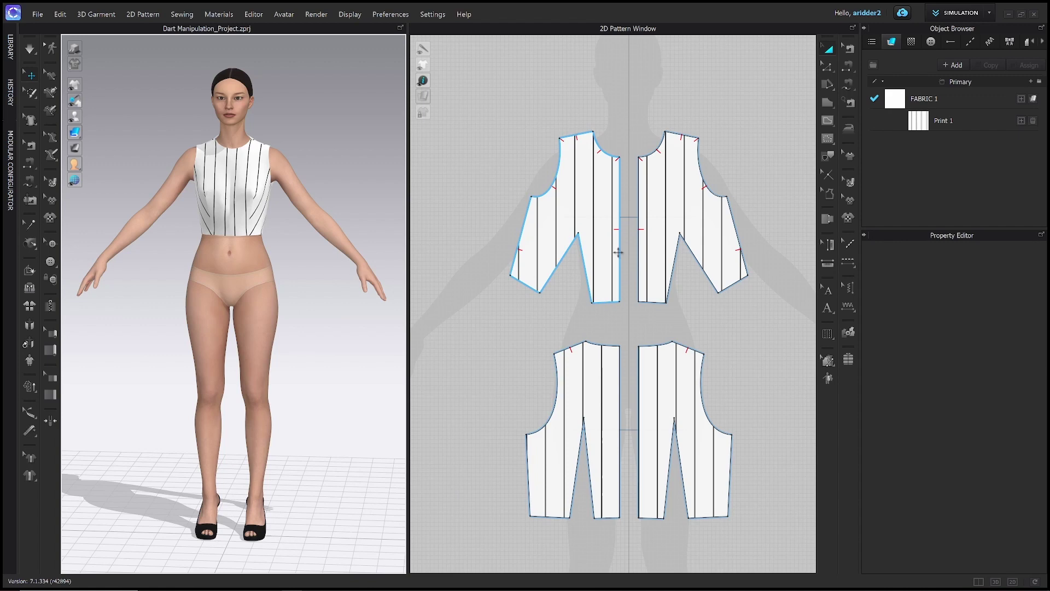
key(z)
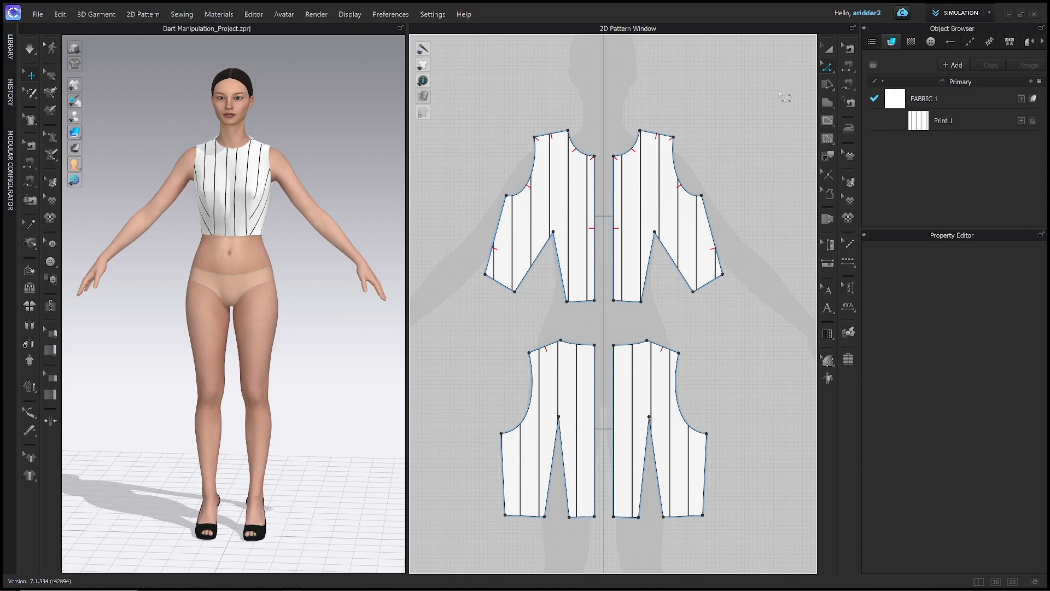
Step: Shape the left front waist dart's cap, curving its outline downward
key(ctrl+alt+p)
mouse_move(830, 55)
mouse_down()
mouse_move(807, 72)
mouse_move(837, 84)
mouse_move(825, 58)
mouse_up()
key(Escape)
click(566, 281)
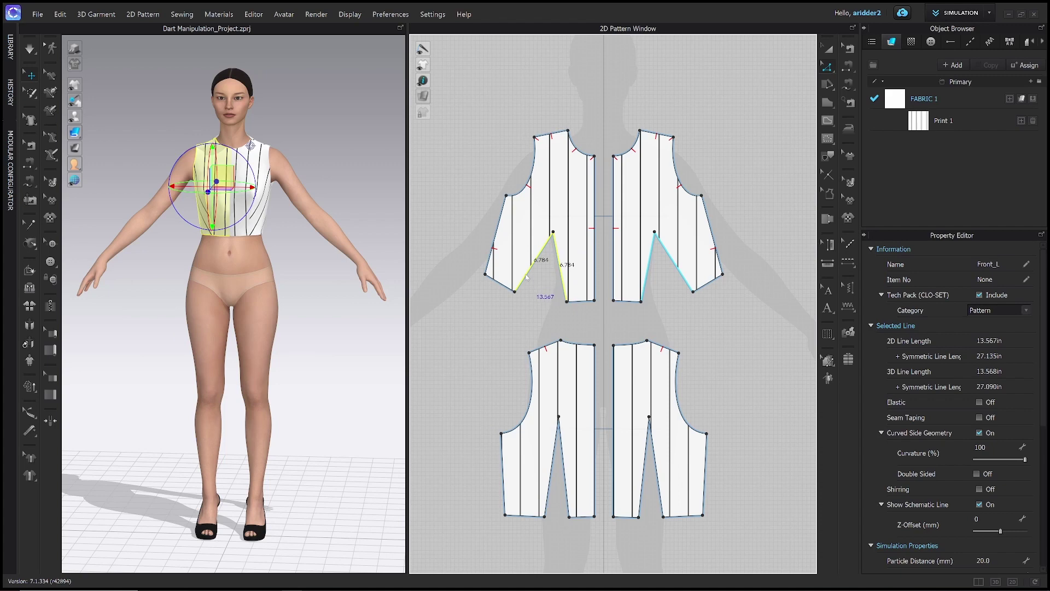
right_click(527, 275)
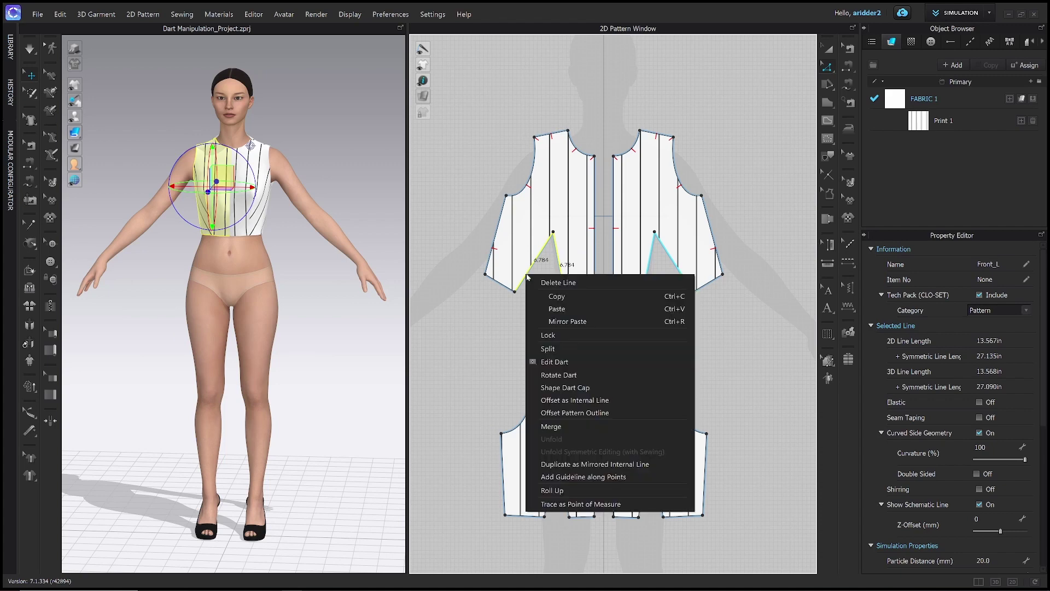
click(573, 387)
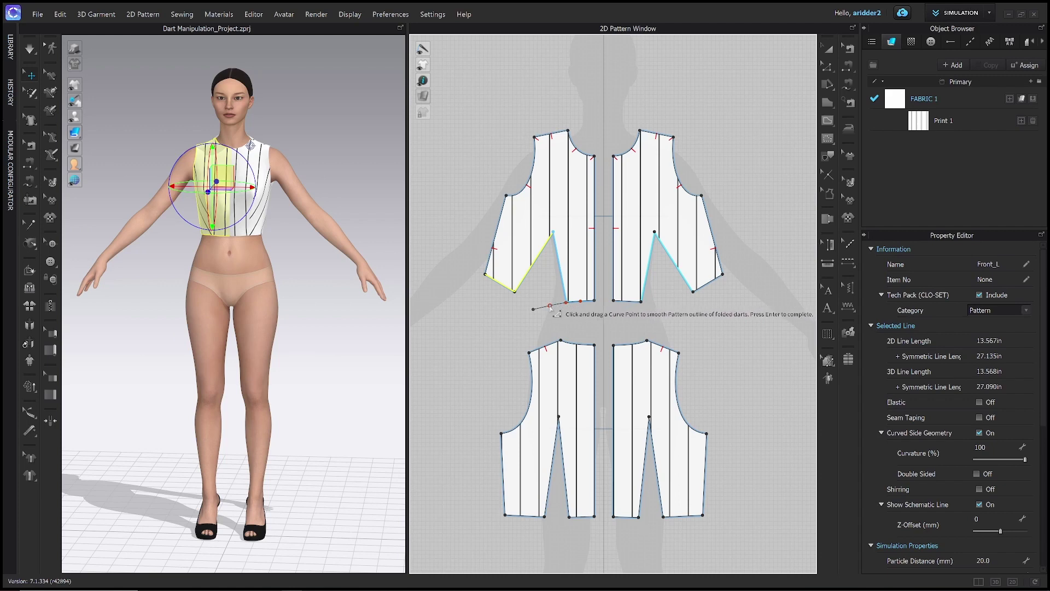
drag(550, 306, 551, 314)
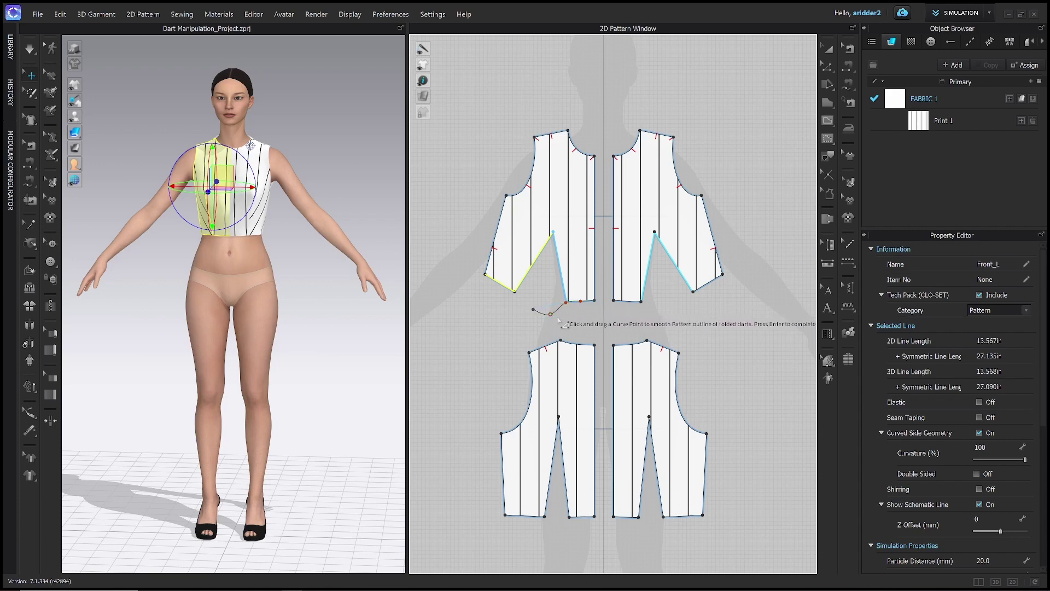
key(Return)
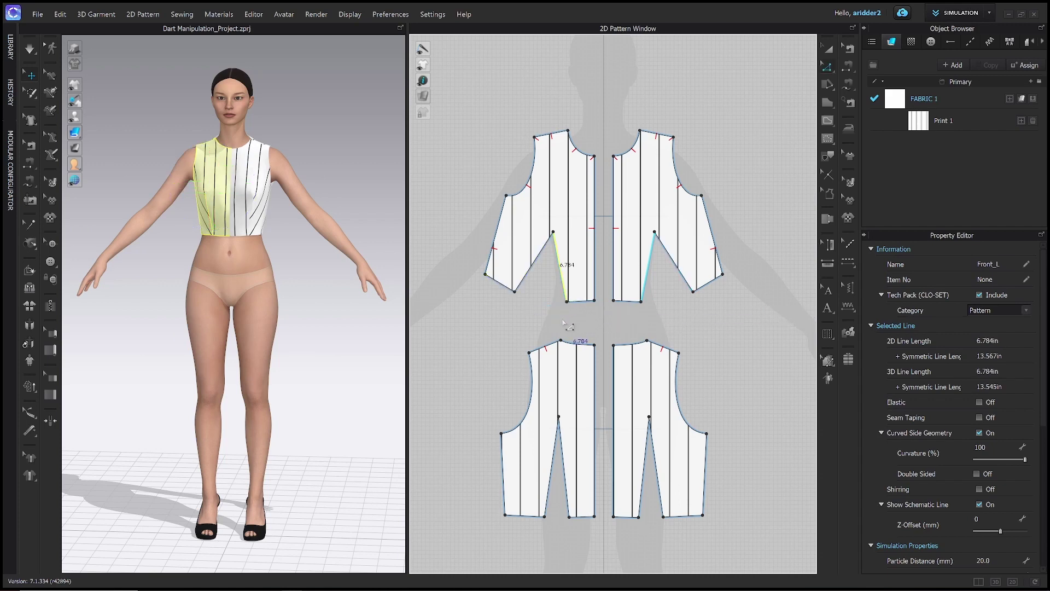
Step: Shape the dart cap again and apply the front dart caps
right_click(539, 253)
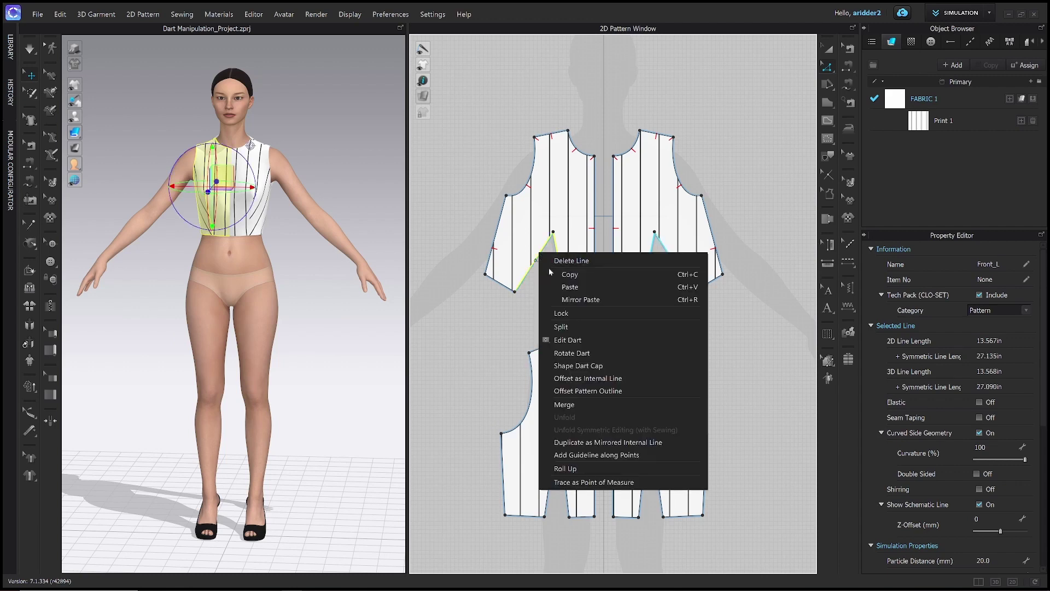
click(590, 367)
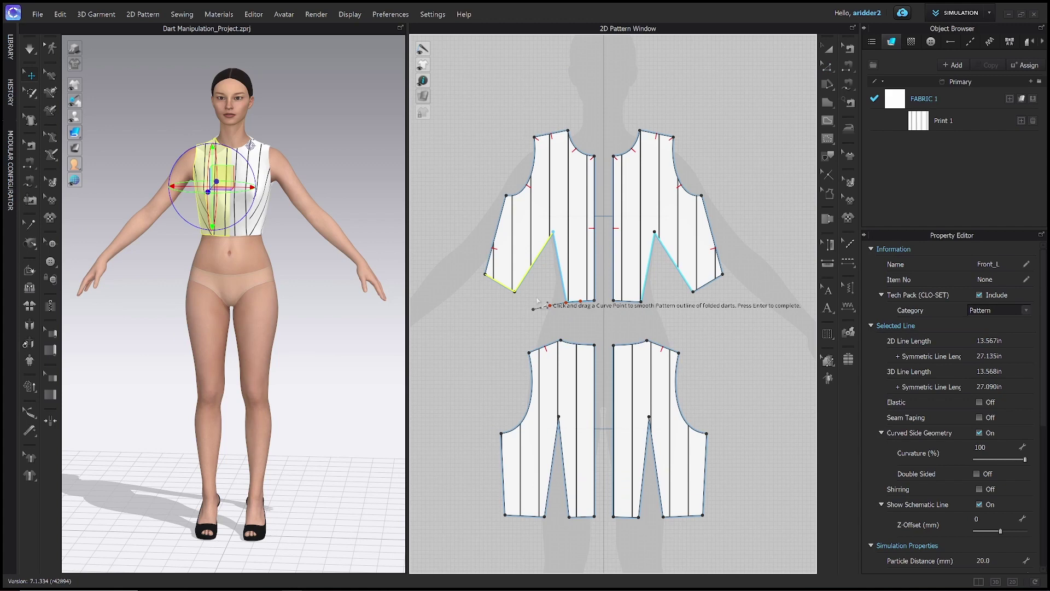
key(Return)
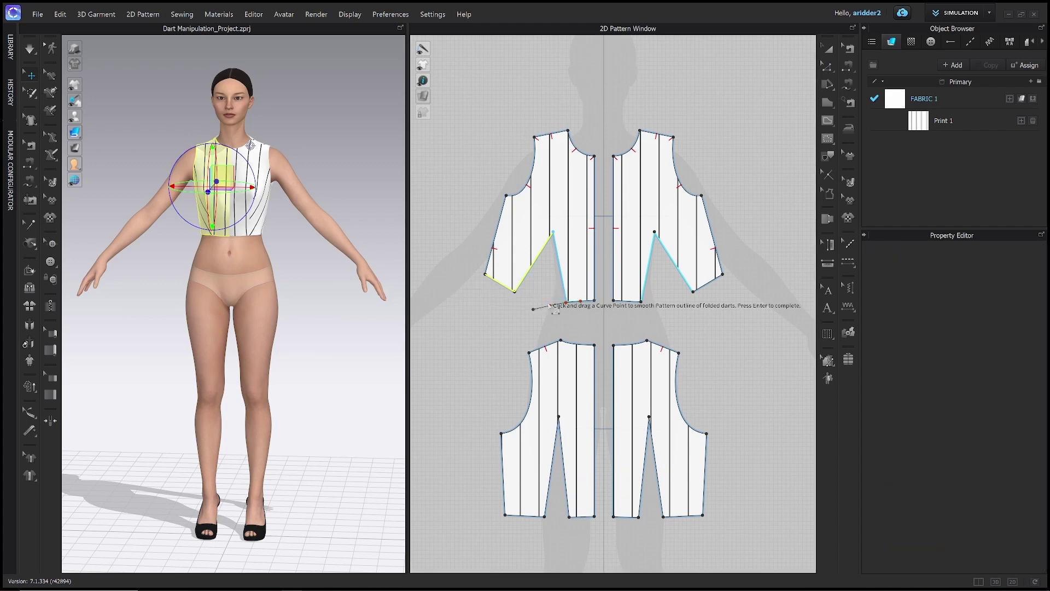
Step: Zoom in on the front pieces and select the left front waist dart legs
scroll(580, 256, up, 2)
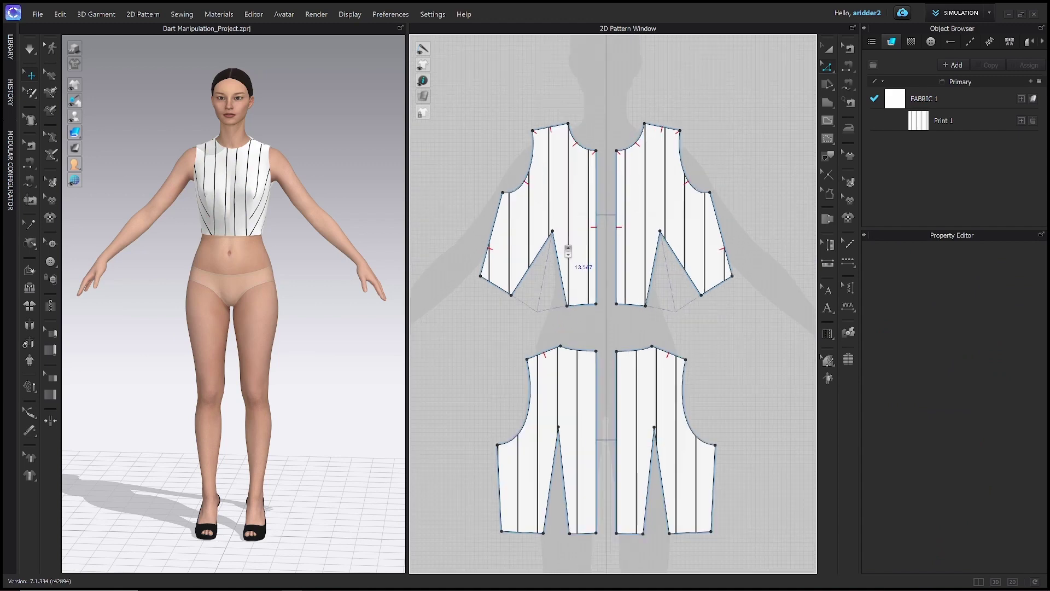
scroll(580, 256, up, 3)
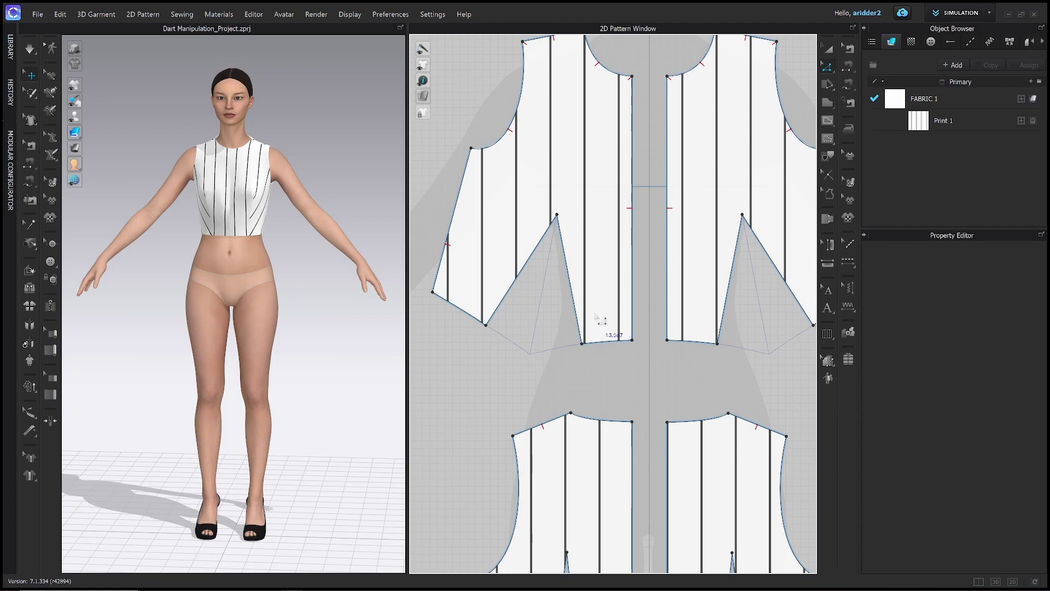
click(578, 289)
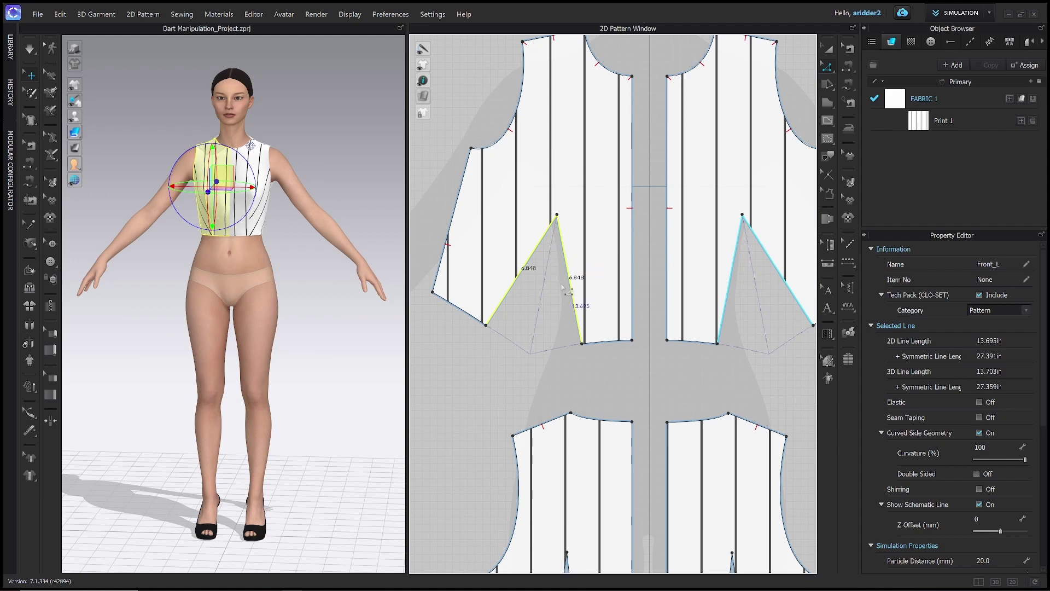
scroll(571, 254, up, 2)
scroll(569, 274, down, 3)
middle_drag(568, 278, 575, 332)
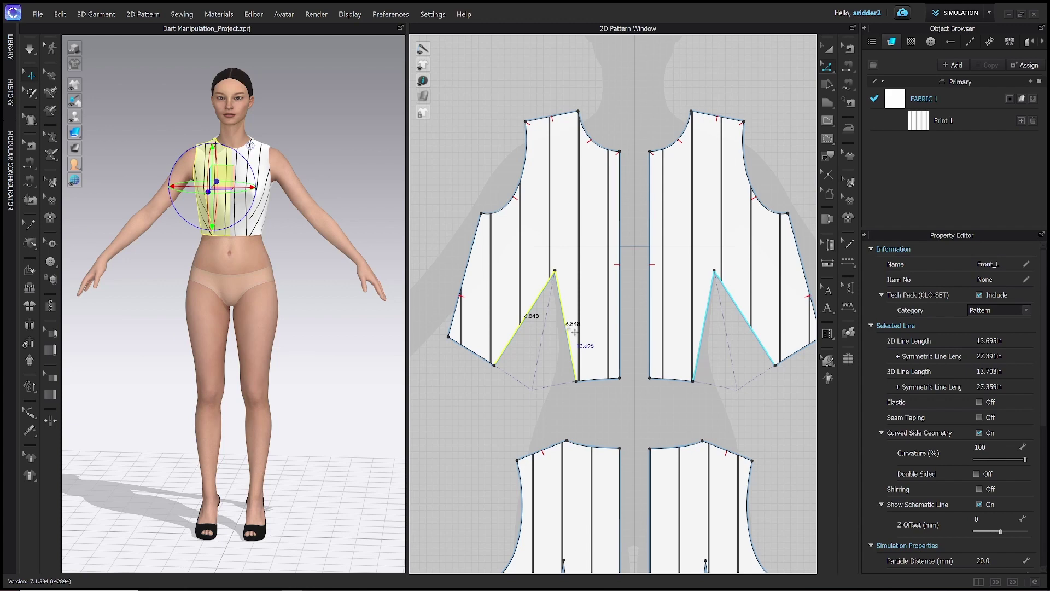
Step: Start Rotate Dart on the left front dart, marking the new location on the side seam
right_click(567, 325)
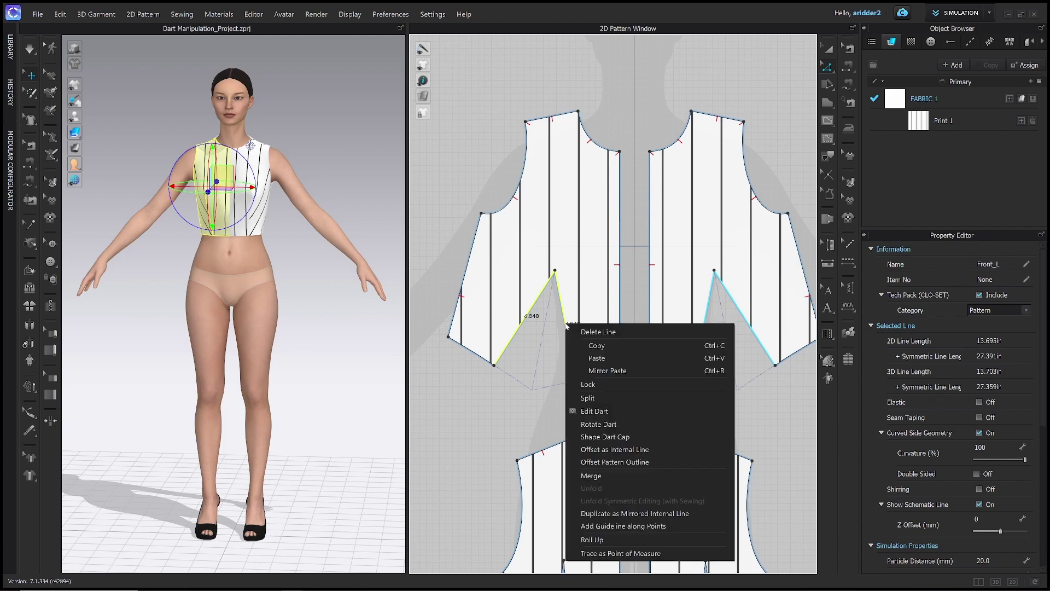
click(599, 425)
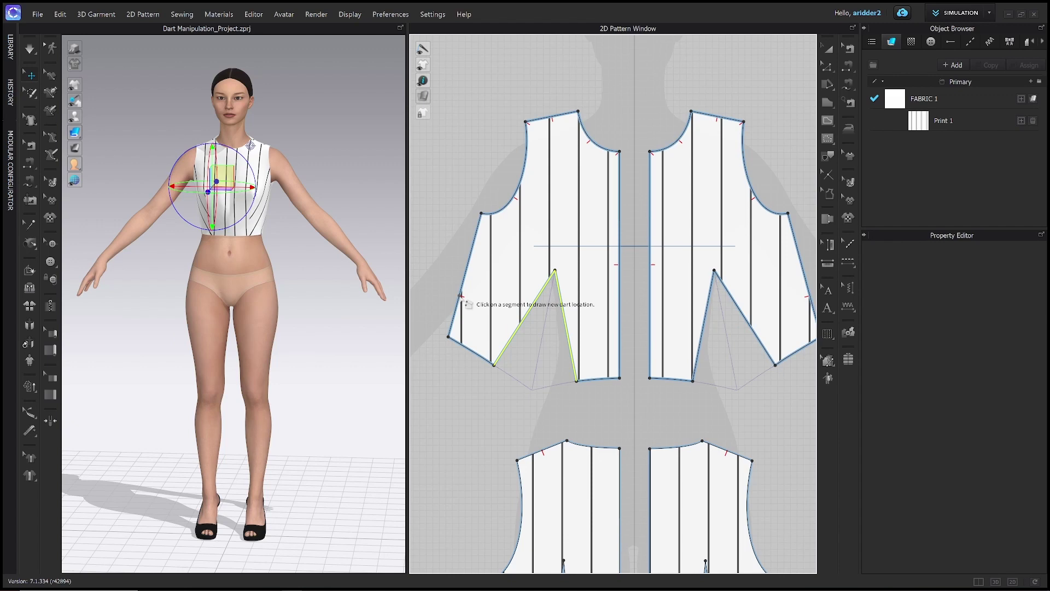
click(461, 296)
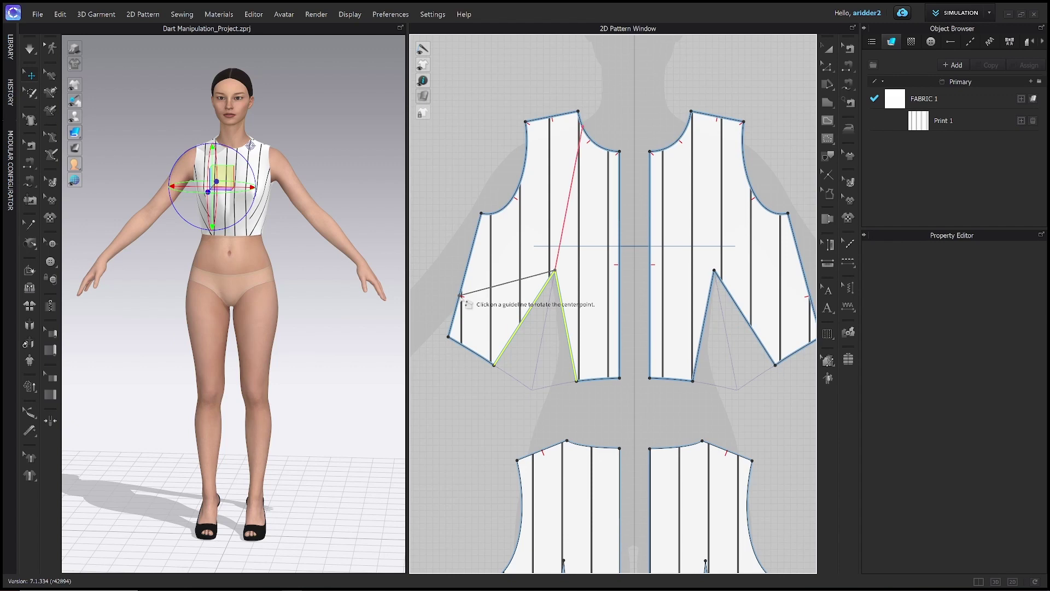
Step: Rotate the side section about the guideline to open the side-seam dart and fix its length
click(555, 271)
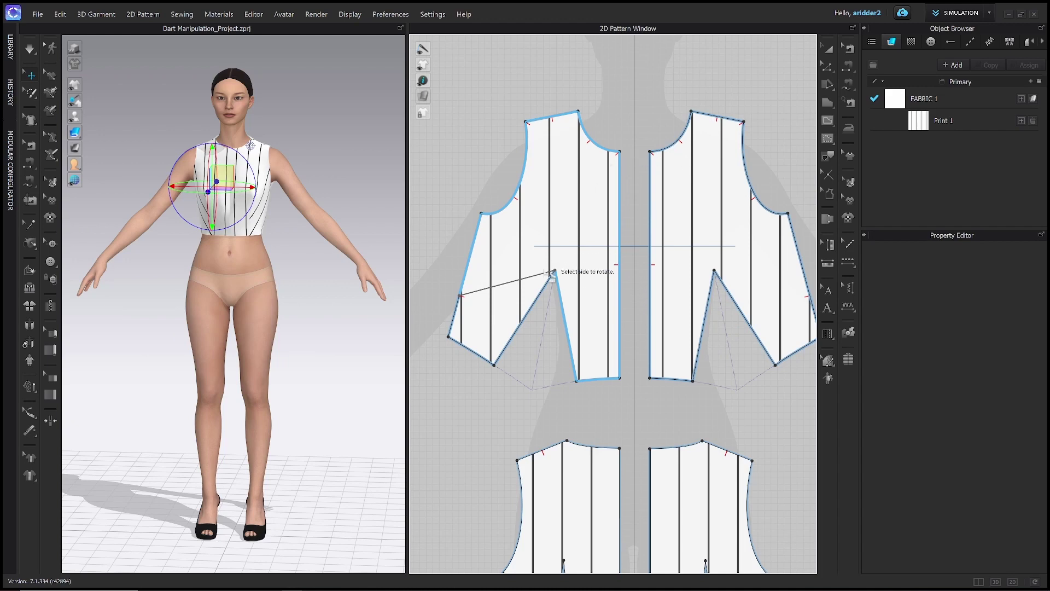
click(529, 314)
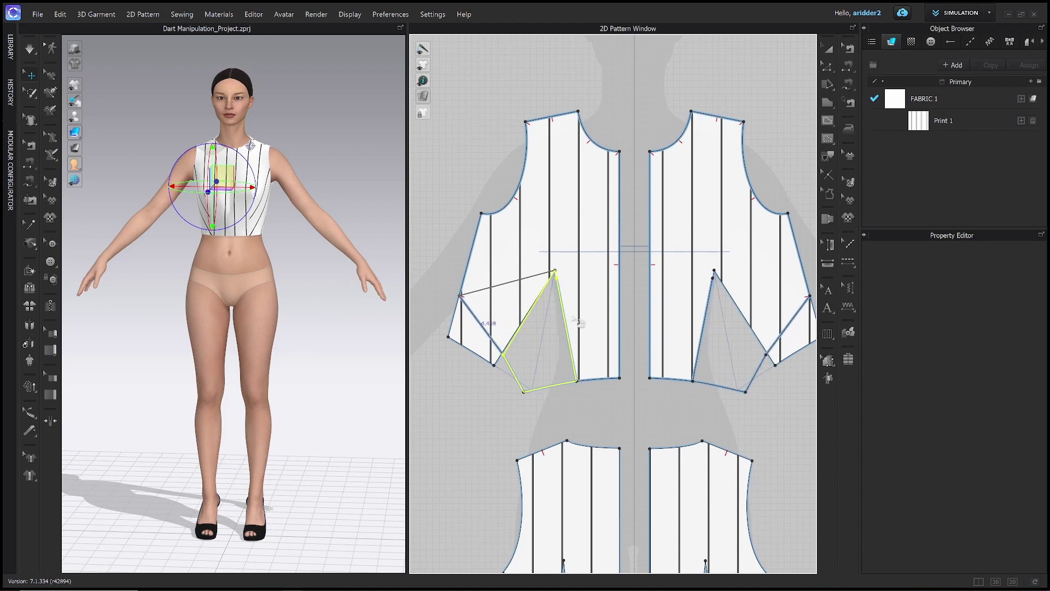
click(576, 320)
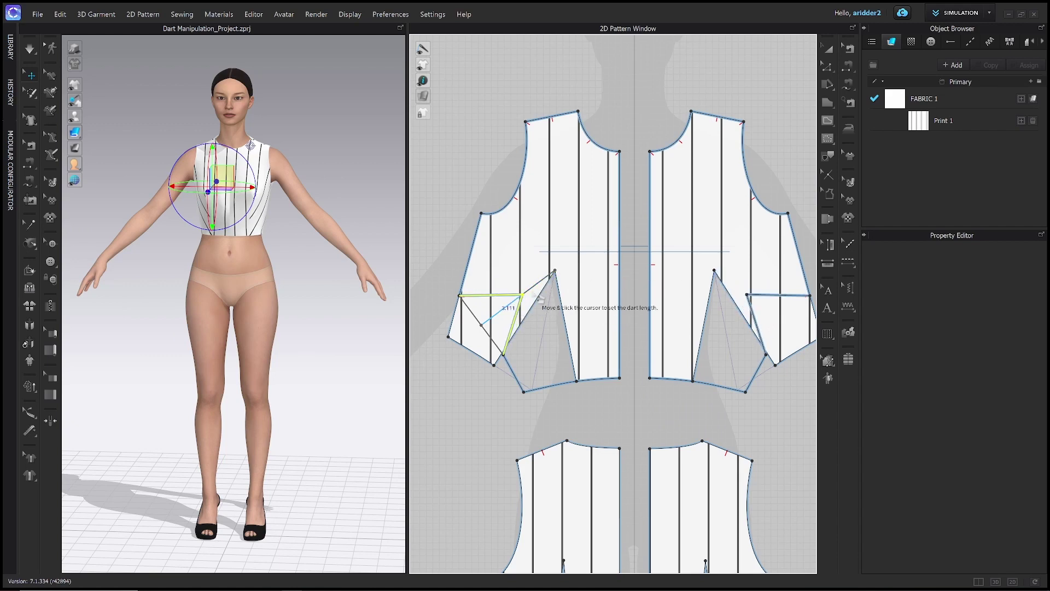
click(556, 270)
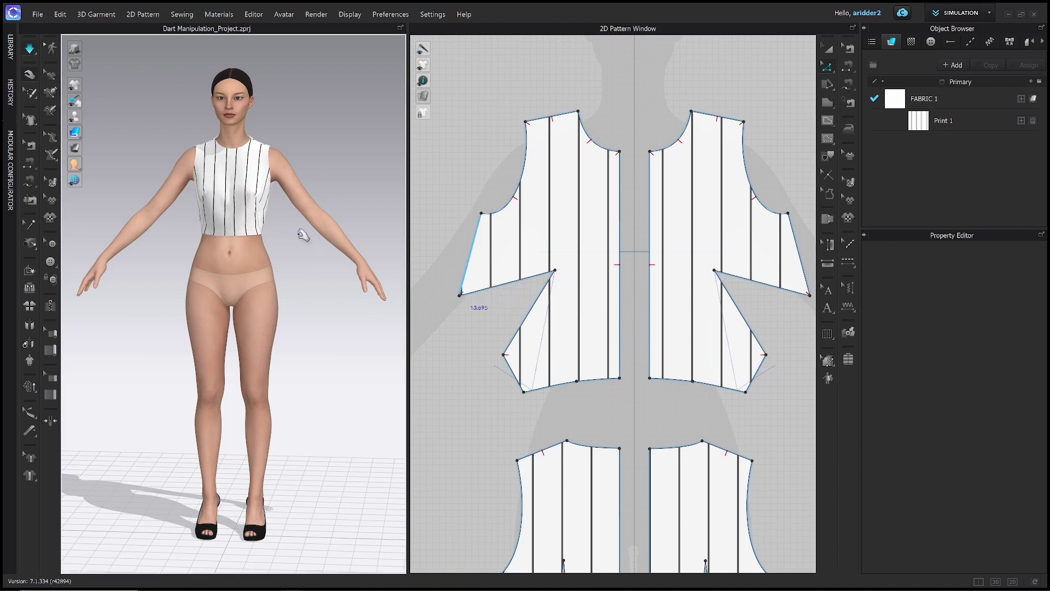
Step: Select the front bodice panels in 3D and orbit to view them from front and side
click(253, 226)
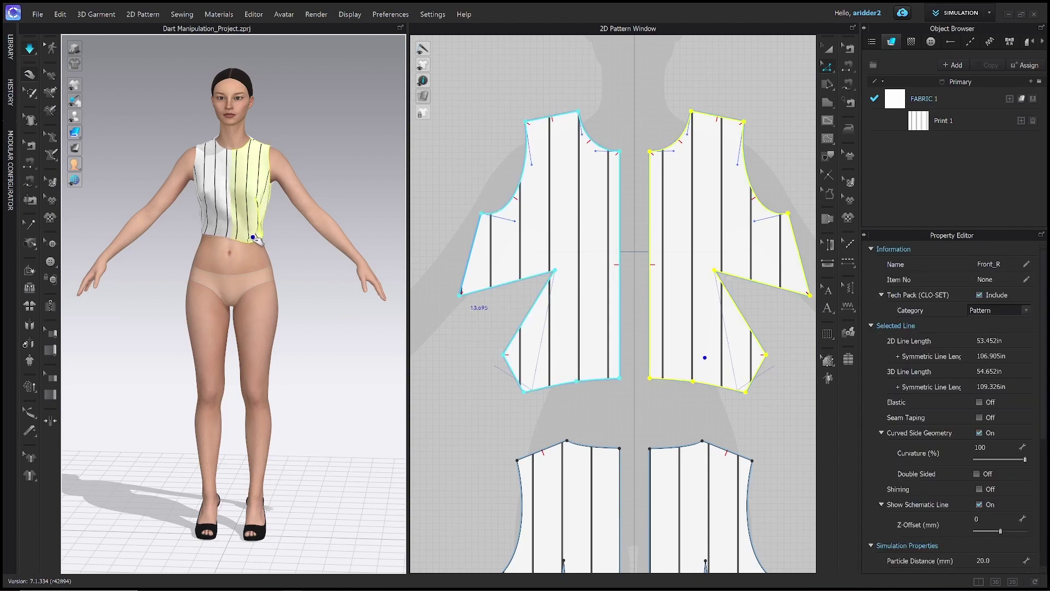
click(209, 226)
right_drag(182, 232, 188, 227)
click(188, 228)
right_drag(275, 240, 319, 250)
click(238, 222)
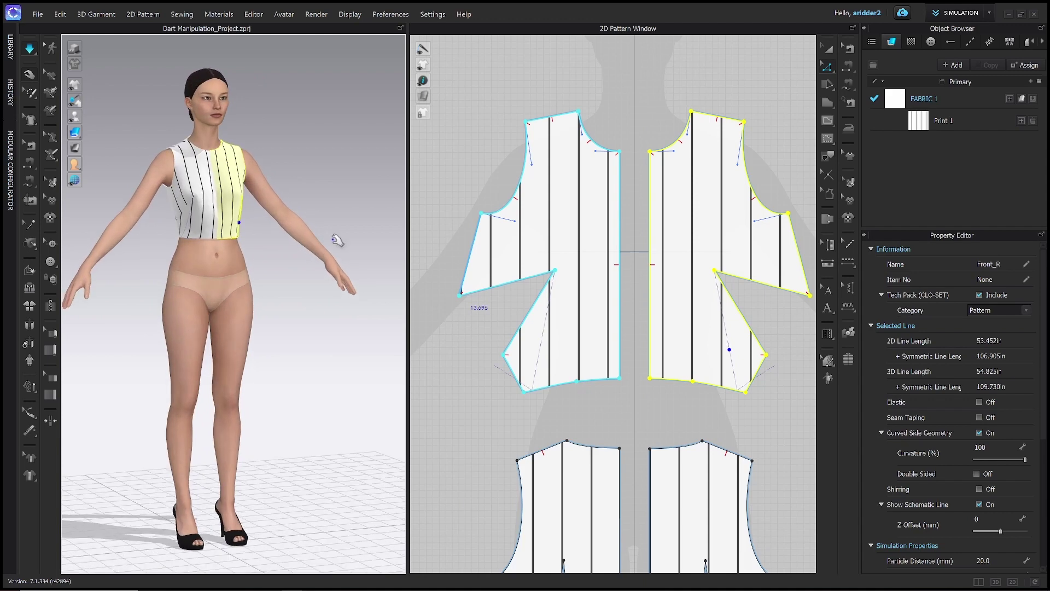
Step: Pan the 2D window to the back bodice pieces, orbit to the avatar's back, and clear the selection
scroll(635, 345, up, 1)
scroll(634, 345, down, 1)
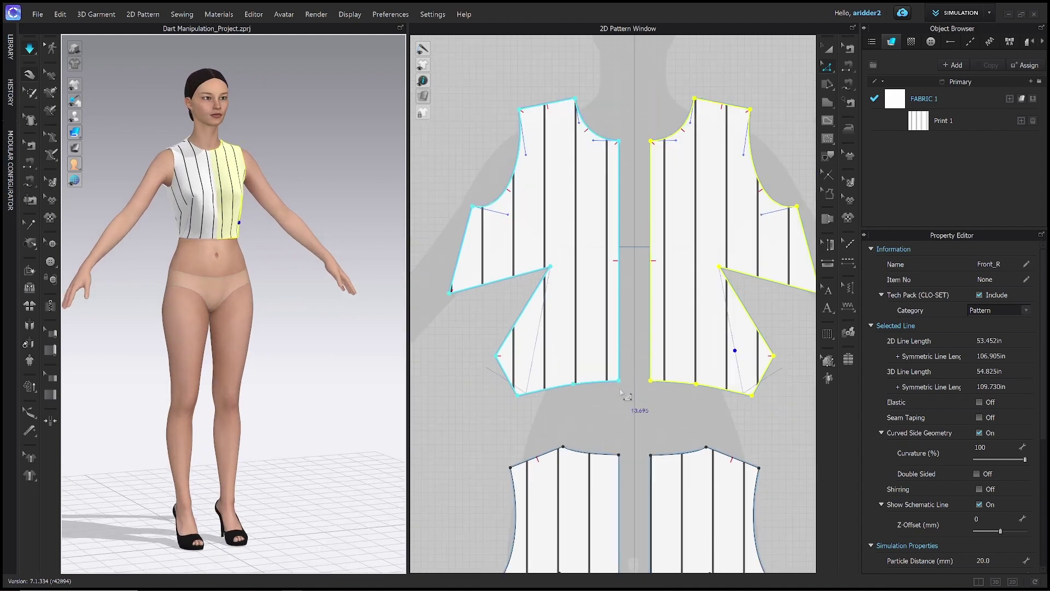
right_drag(635, 345, 605, 258)
scroll(604, 258, down, 2)
right_drag(607, 324, 598, 239)
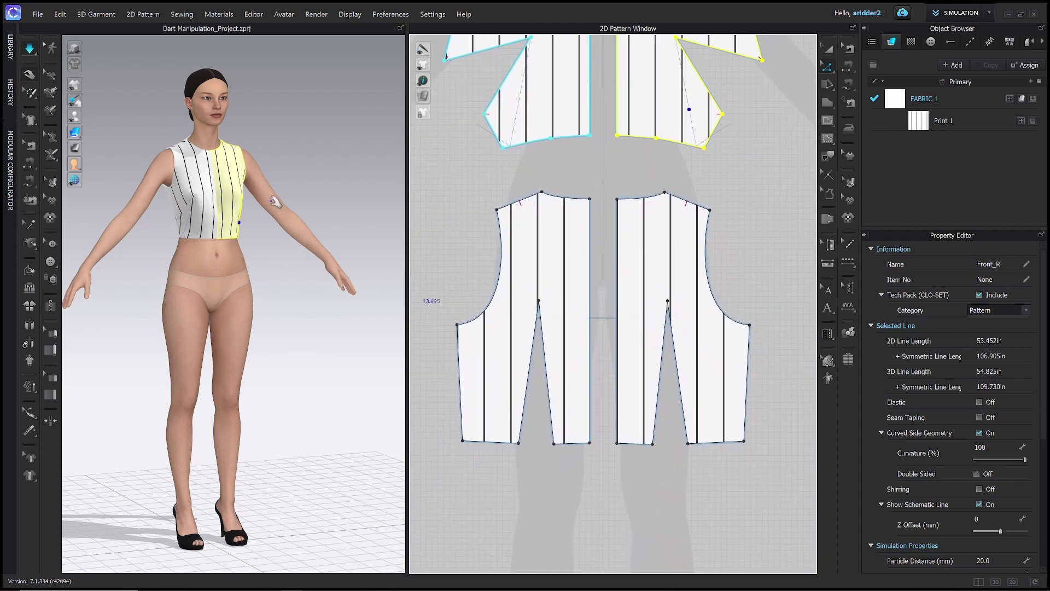
right_drag(275, 204, 331, 247)
scroll(290, 265, up, 3)
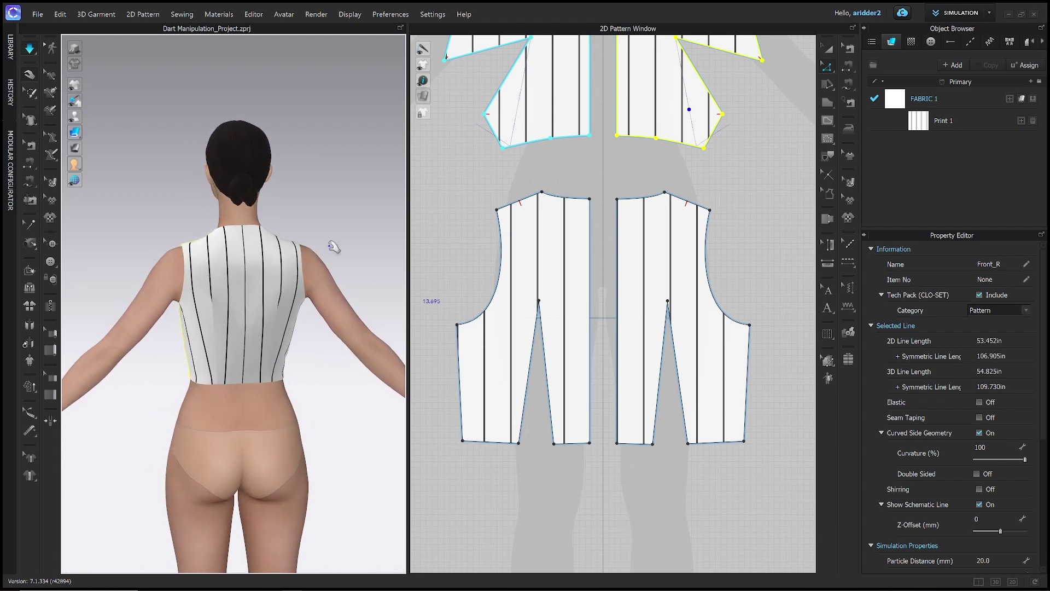
key(a)
click(678, 506)
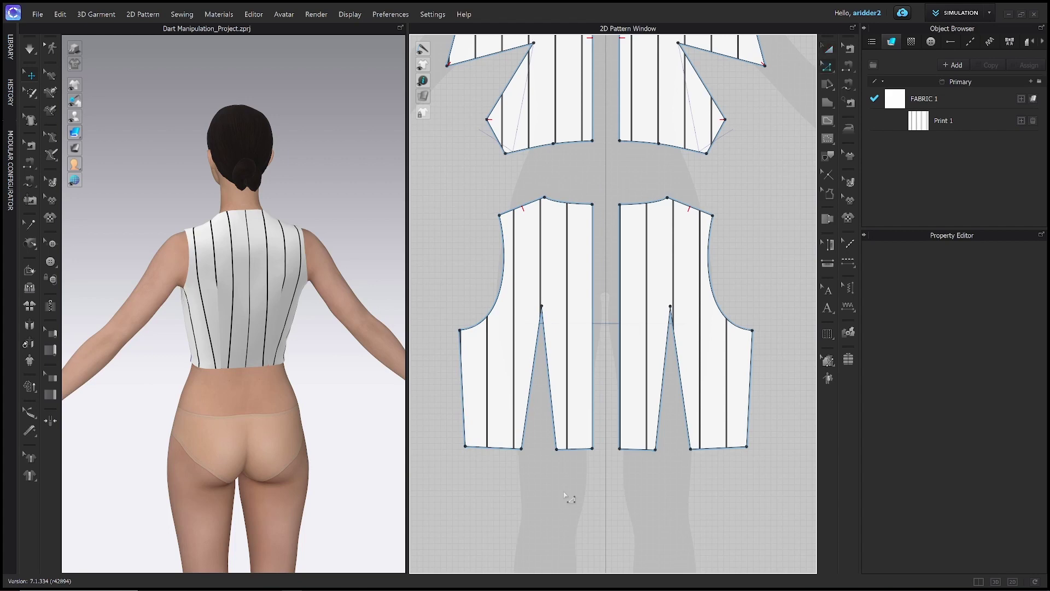
click(558, 429)
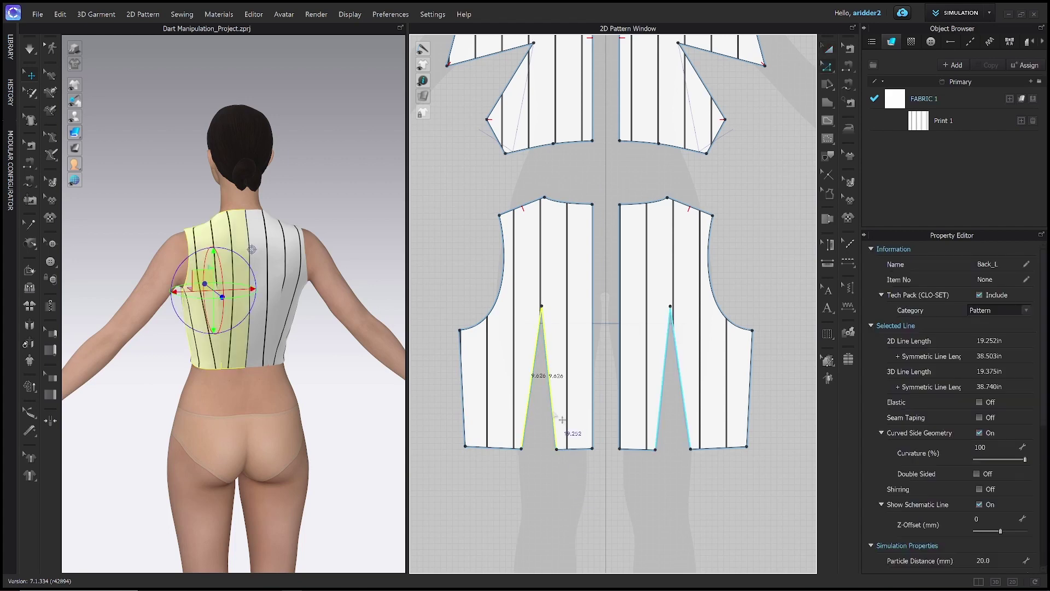
right_click(555, 414)
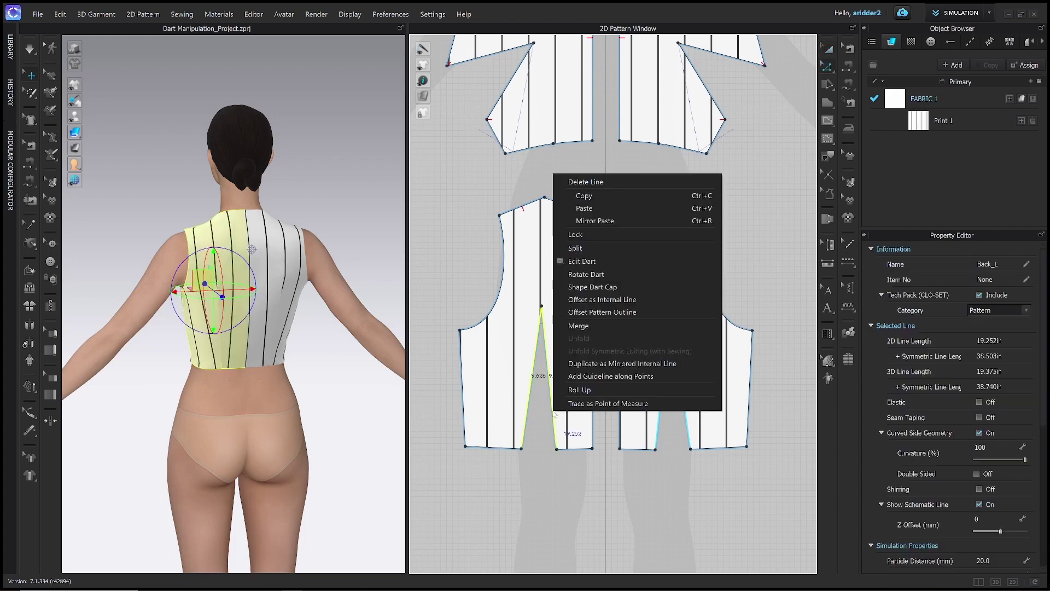
click(580, 288)
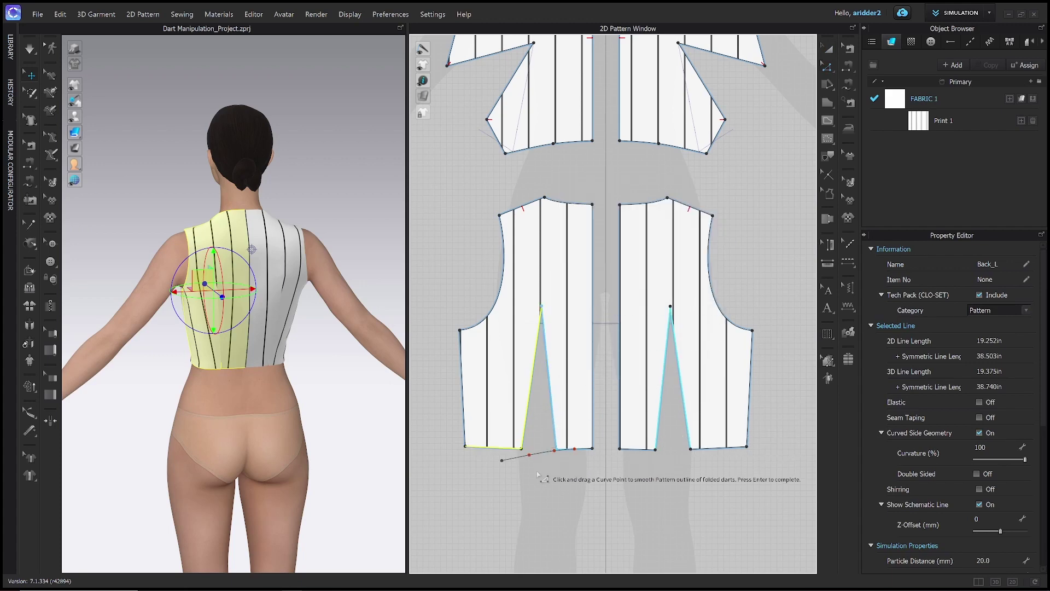
key(Return)
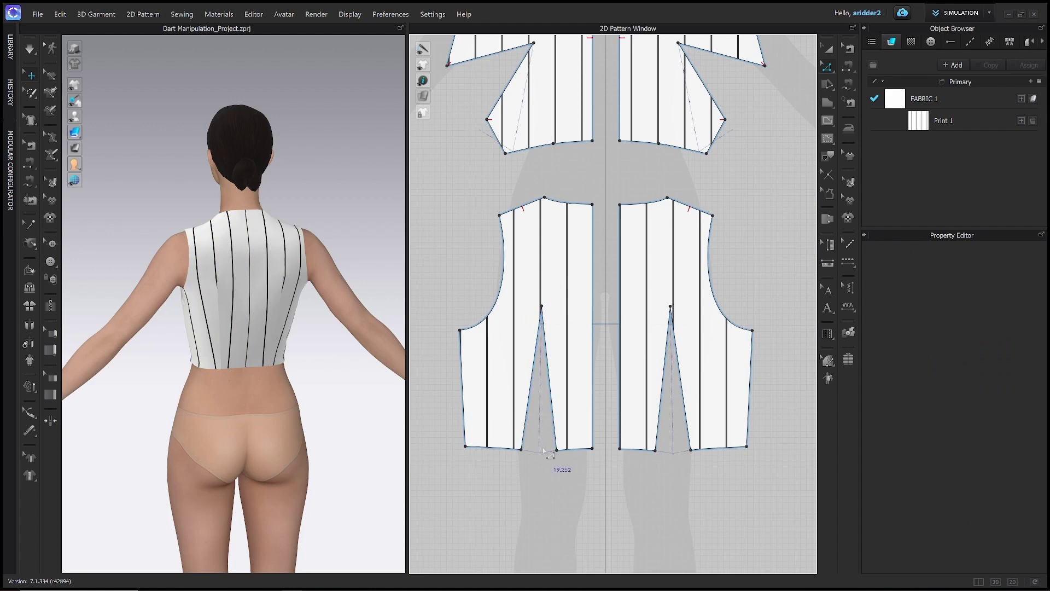
Step: Start Rotate Dart on the left back waist dart, marking the new location on the shoulder
right_click(555, 408)
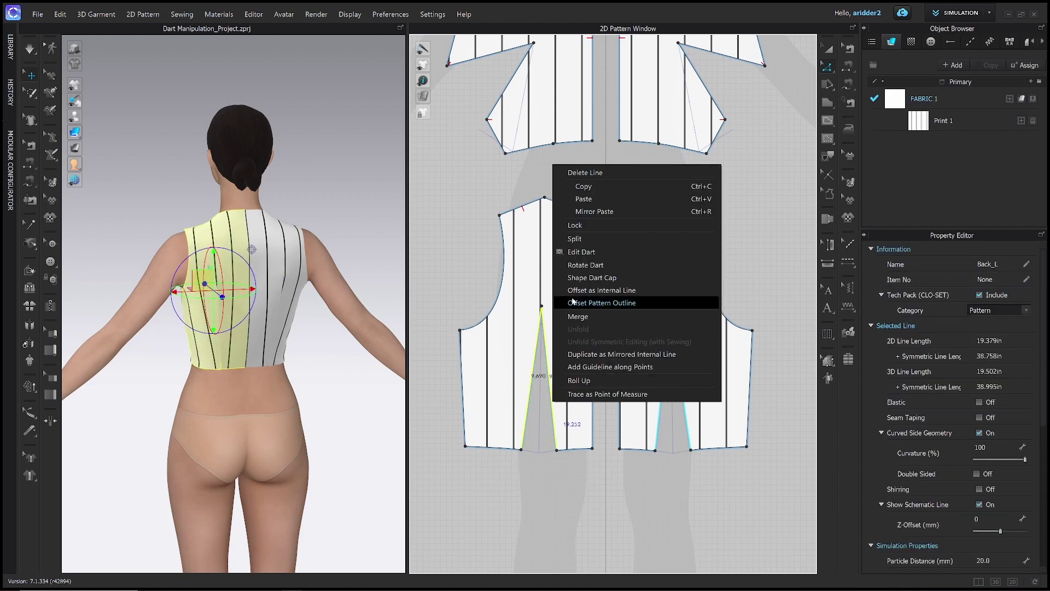
click(581, 265)
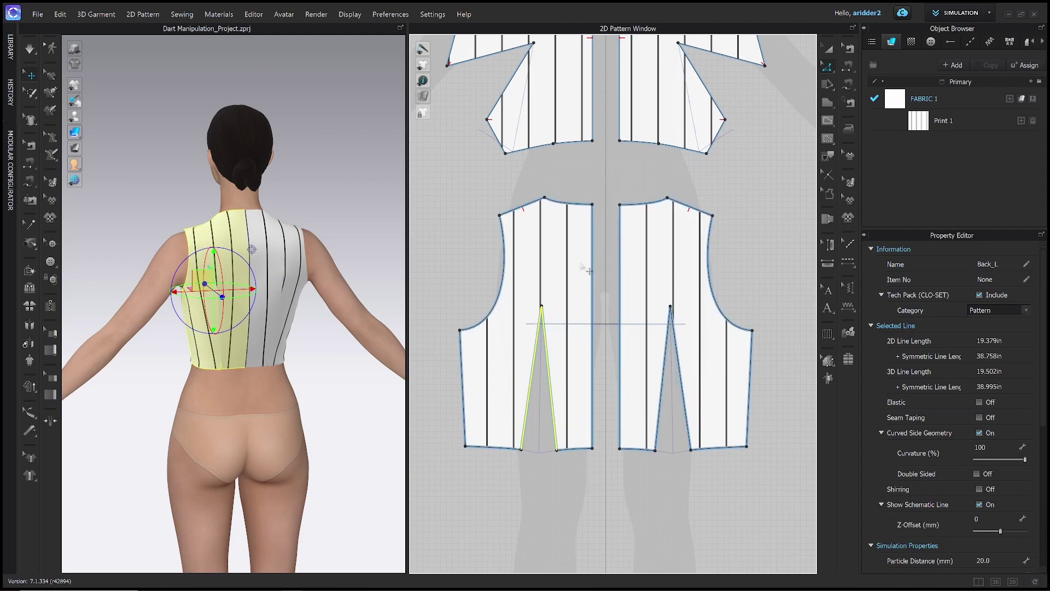
click(523, 207)
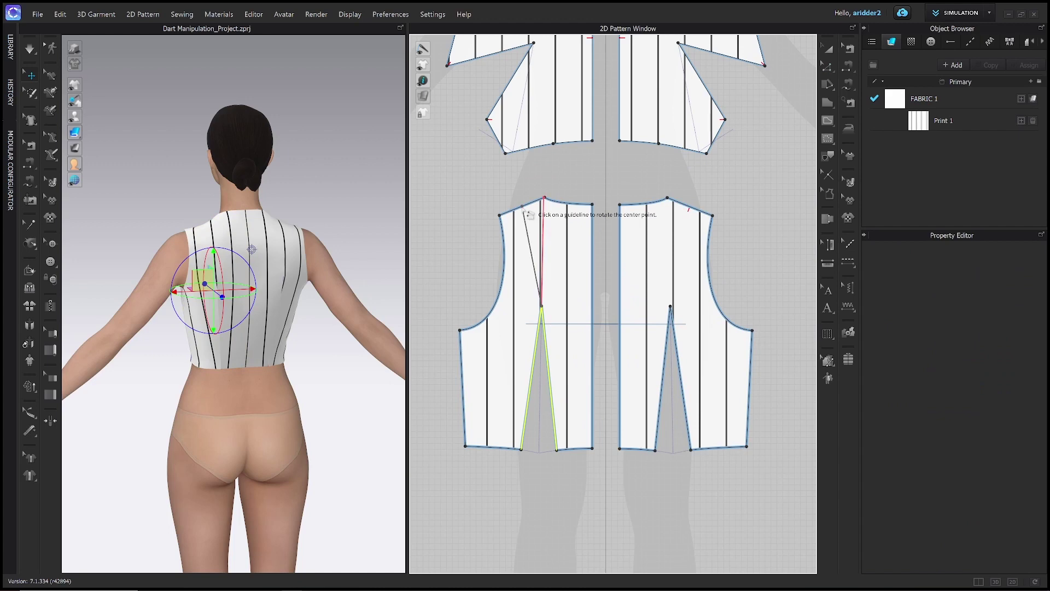
Step: Rotate the back side section to open a shoulder dart, setting Open Dart to 0.25 in
click(527, 255)
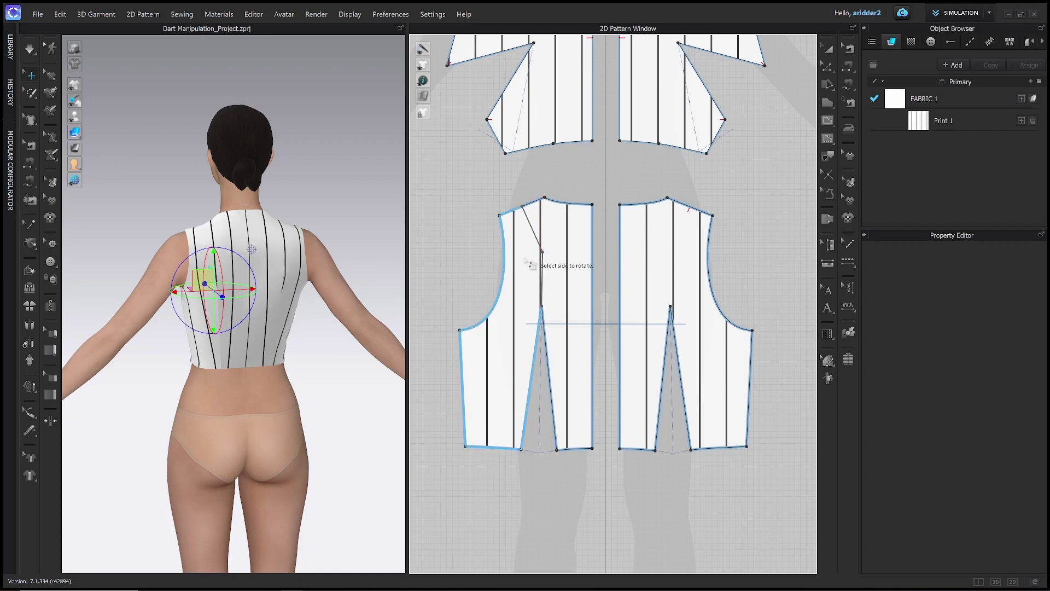
click(520, 249)
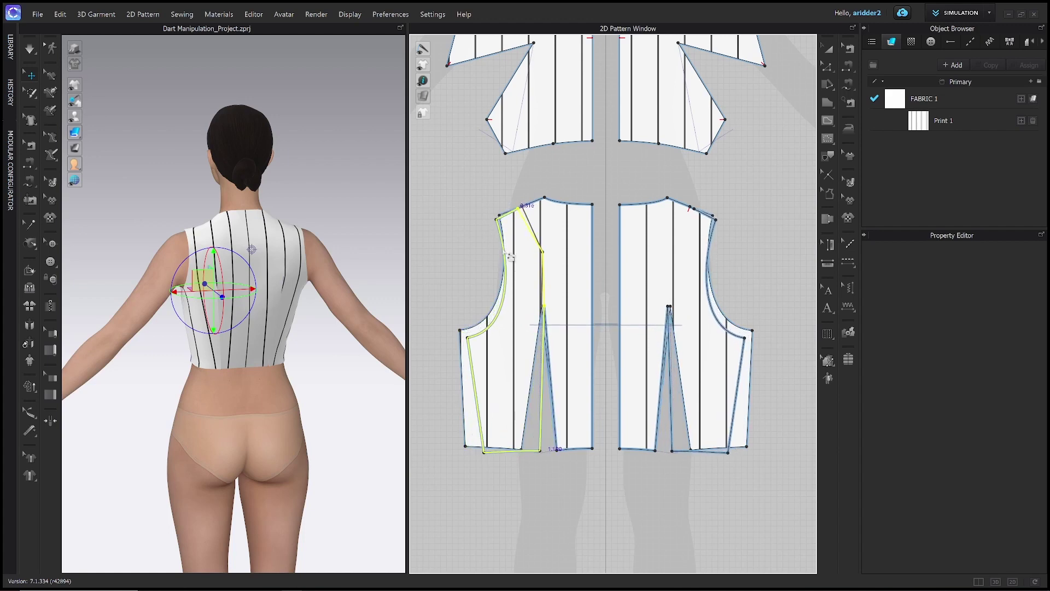
drag(510, 257, 510, 256)
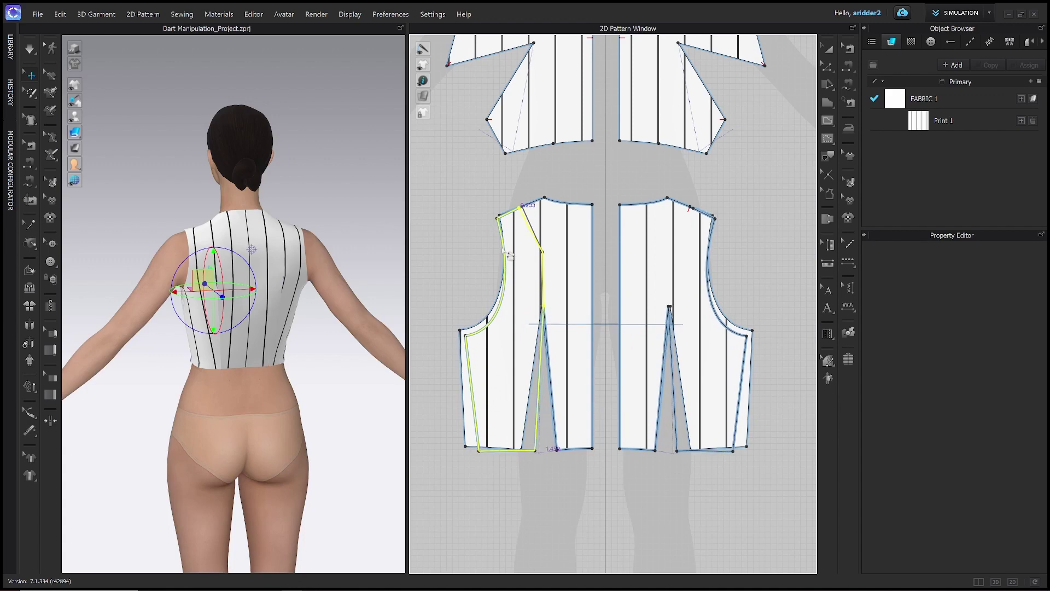
click(510, 256)
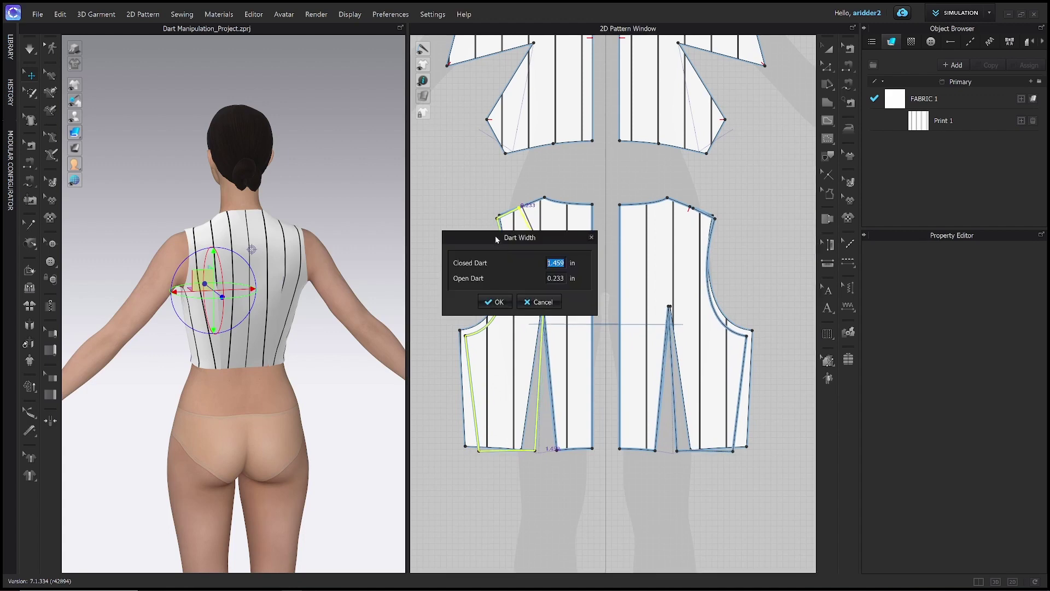
drag(495, 236, 605, 287)
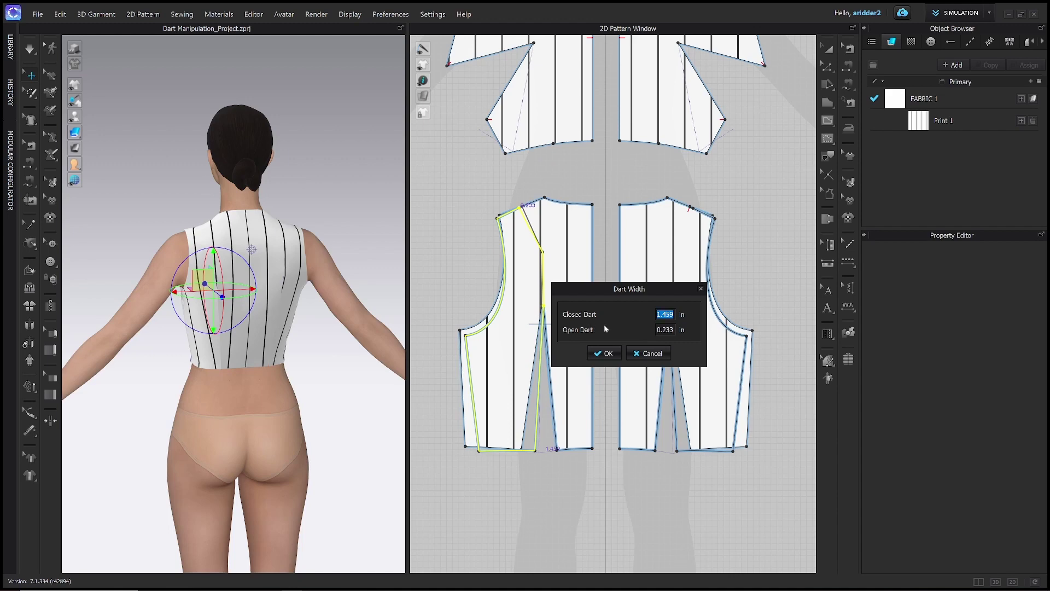
key(Tab)
text(.25)
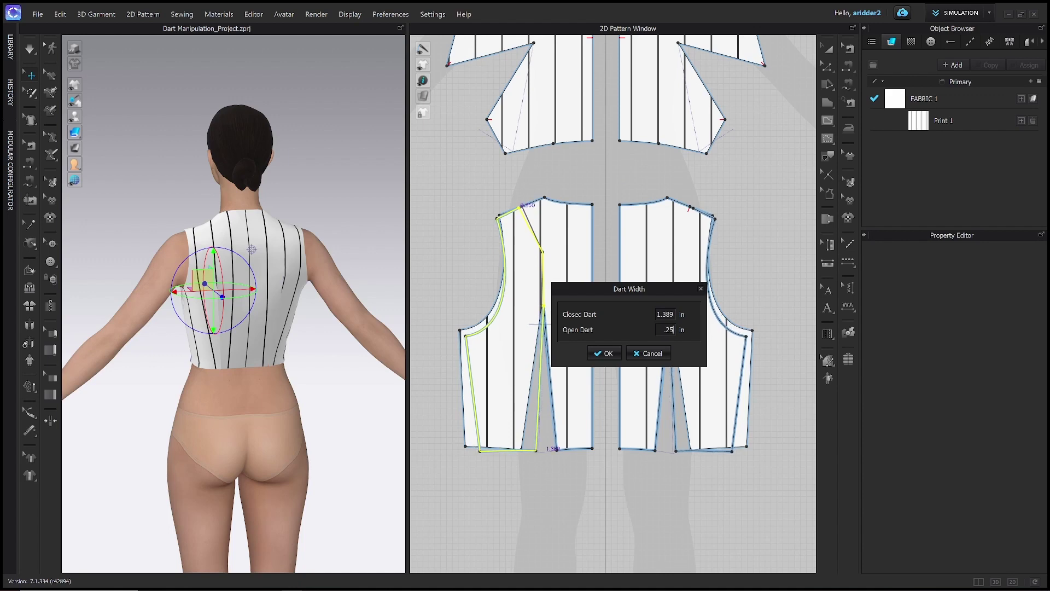
click(607, 354)
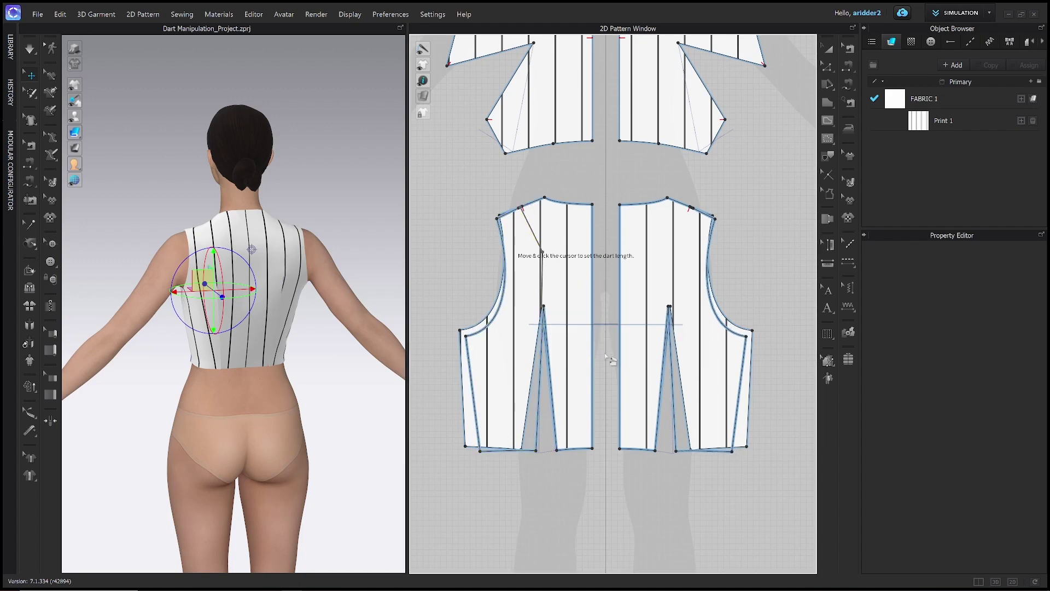
Step: Set the new back shoulder dart length to 3 in
click(539, 245)
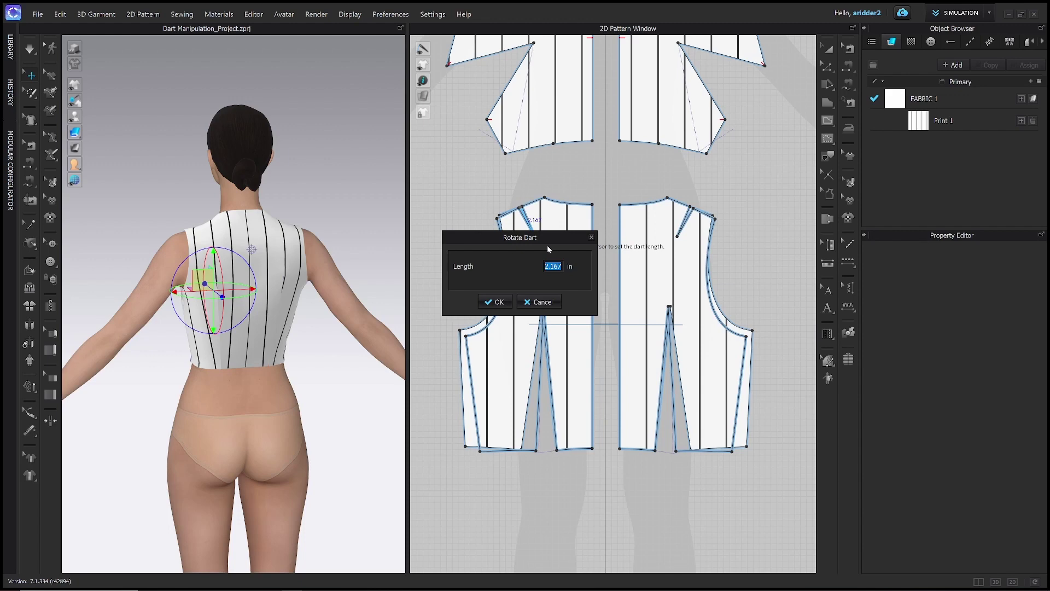
text(3)
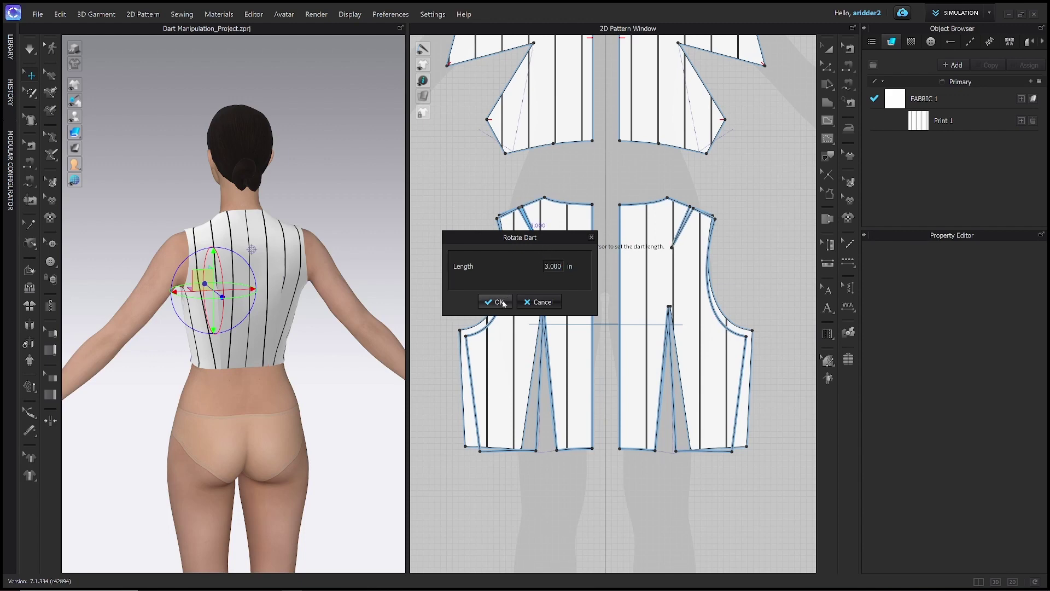
click(497, 302)
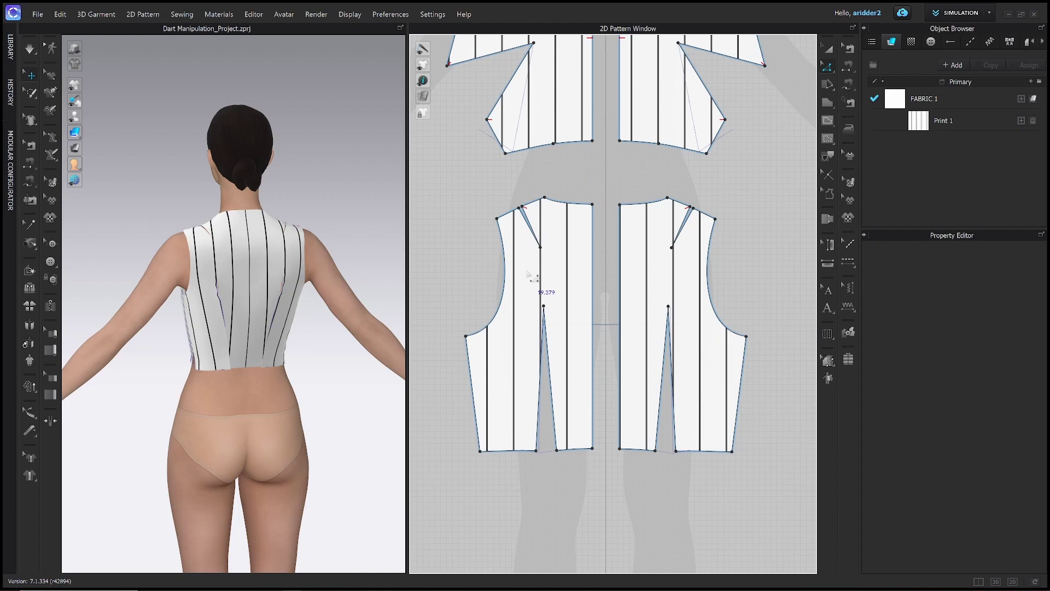
Step: Edit the back waist dart's length to 8.6 in, keeping its 1.389 in width
click(558, 368)
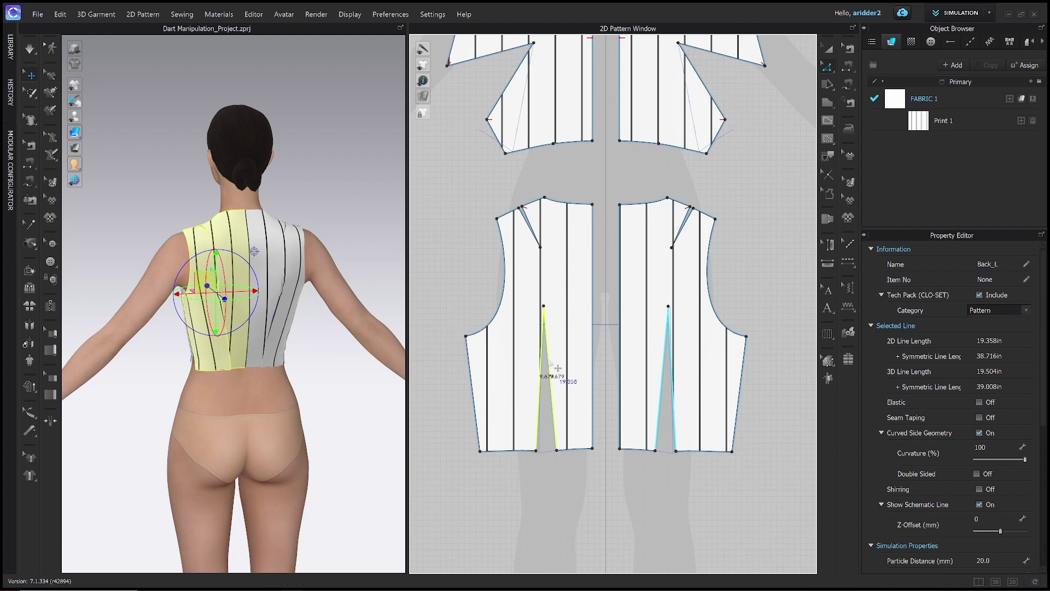
right_click(551, 364)
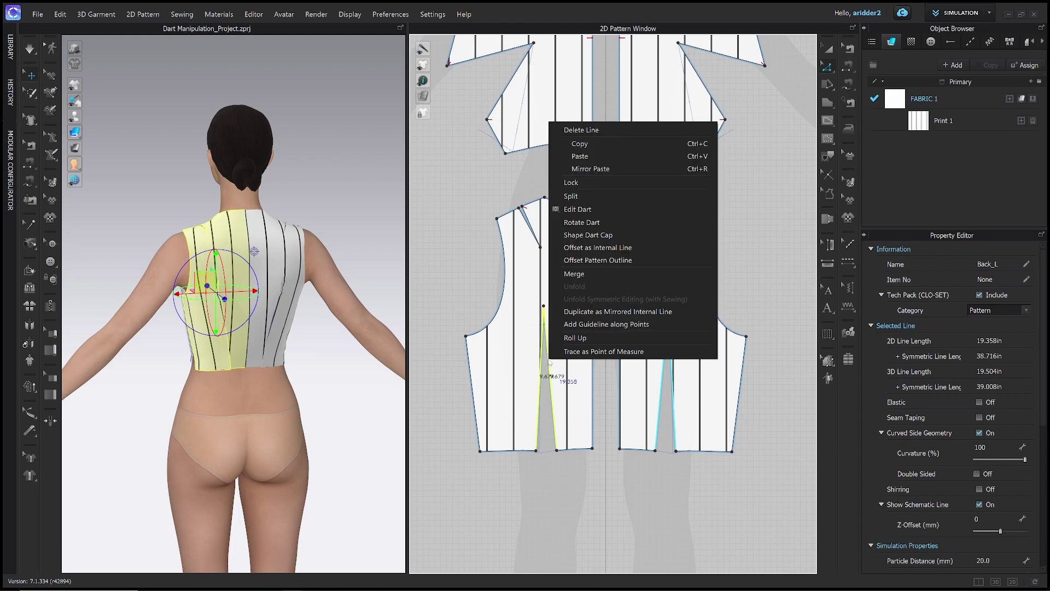
click(603, 208)
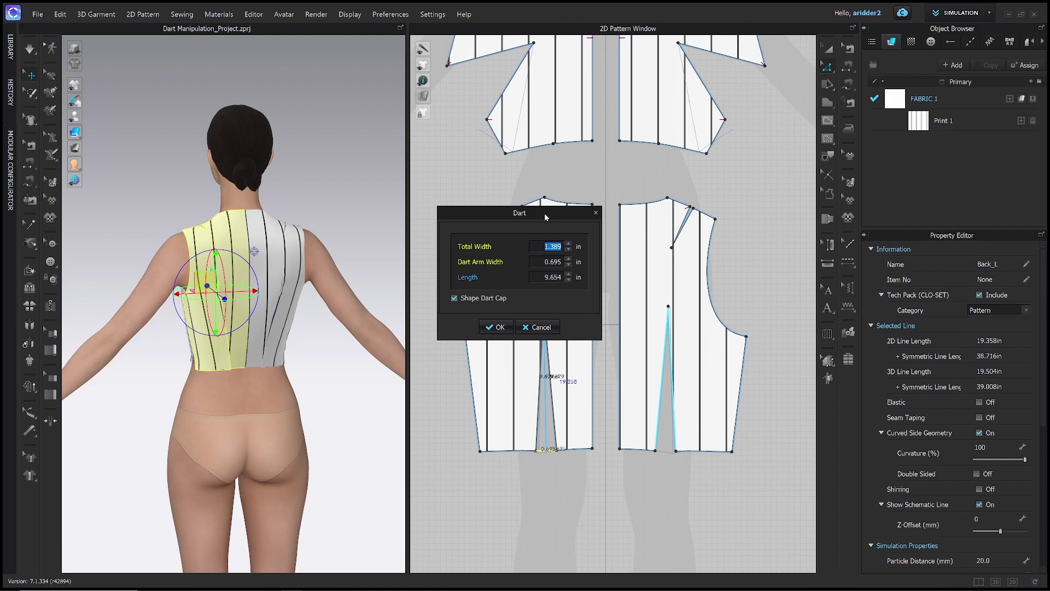
drag(544, 212, 713, 267)
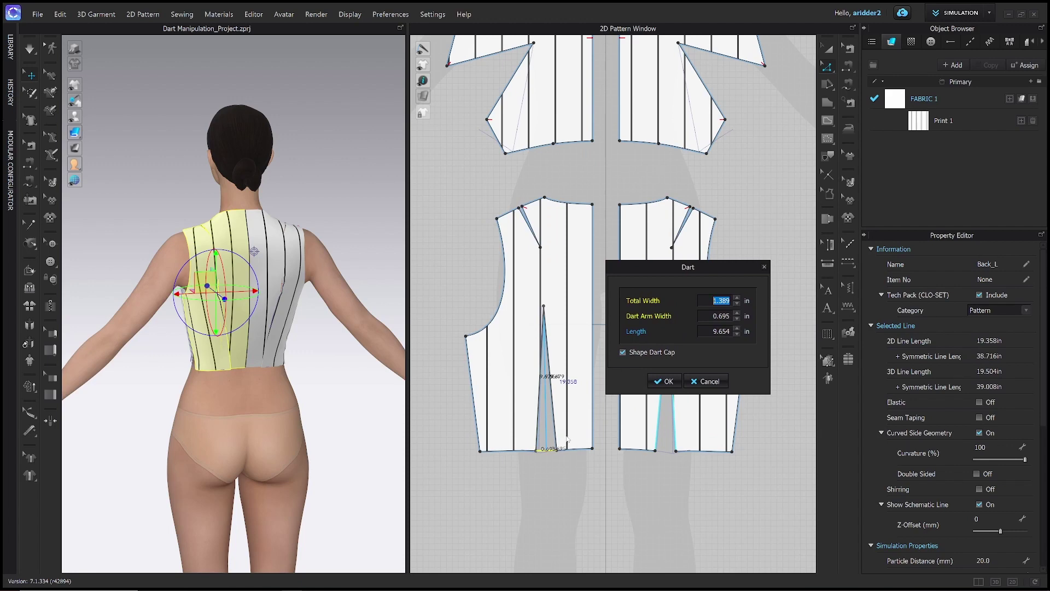
click(736, 335)
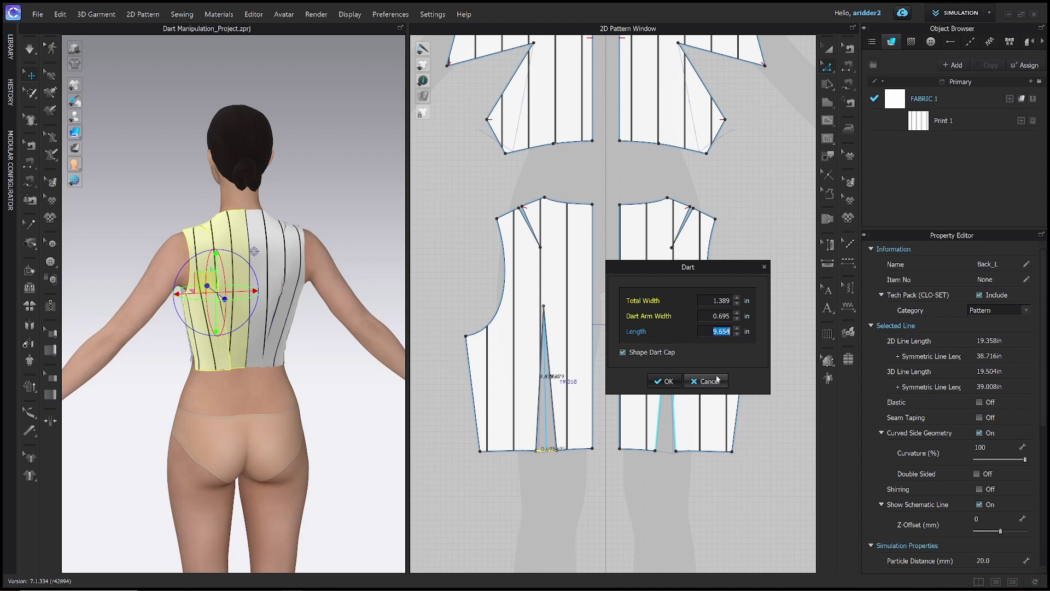
text(8.6)
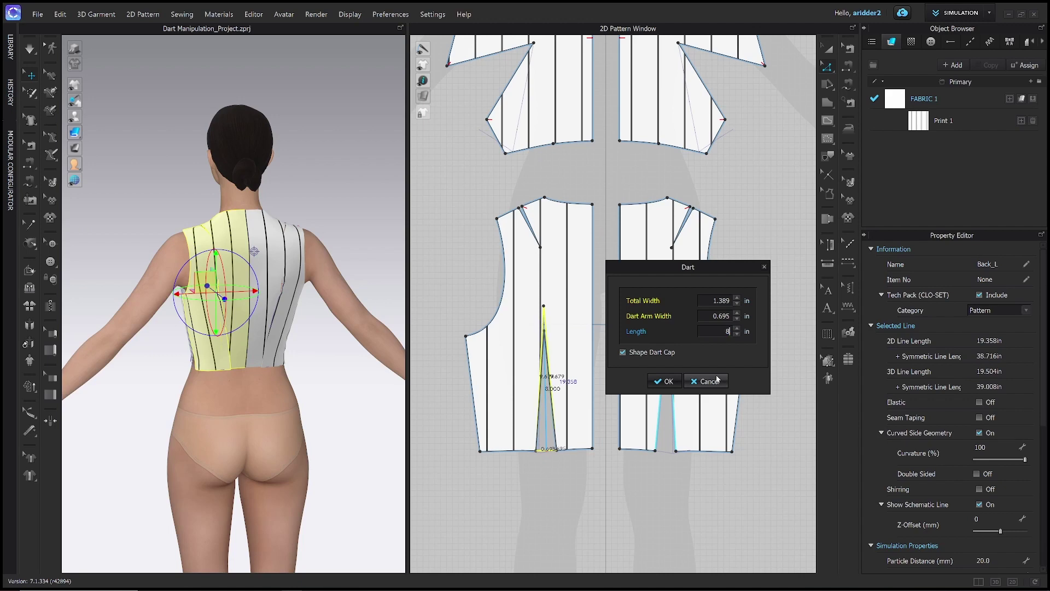
click(664, 381)
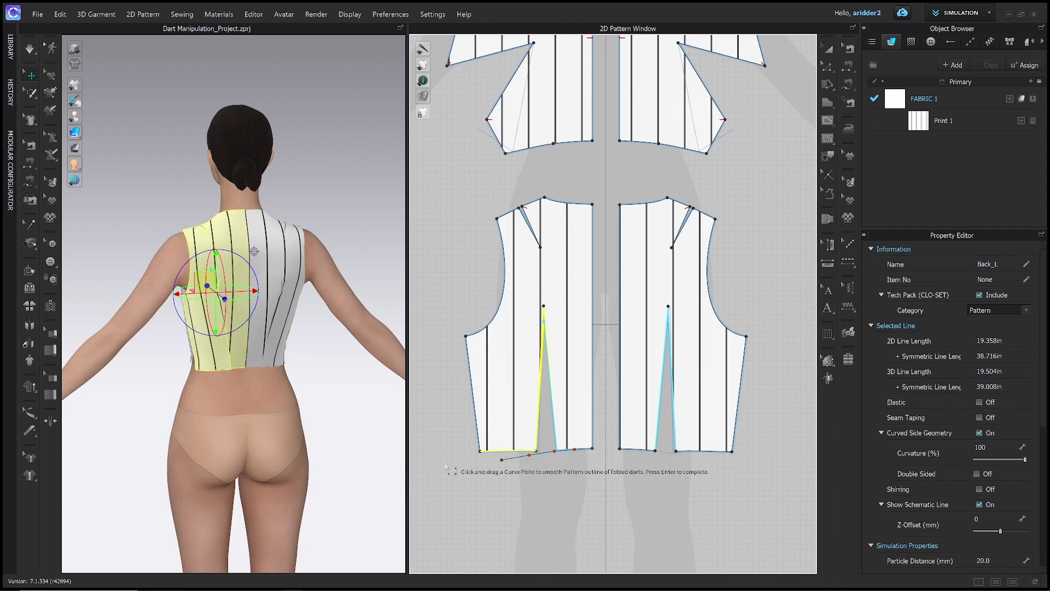
key(Return)
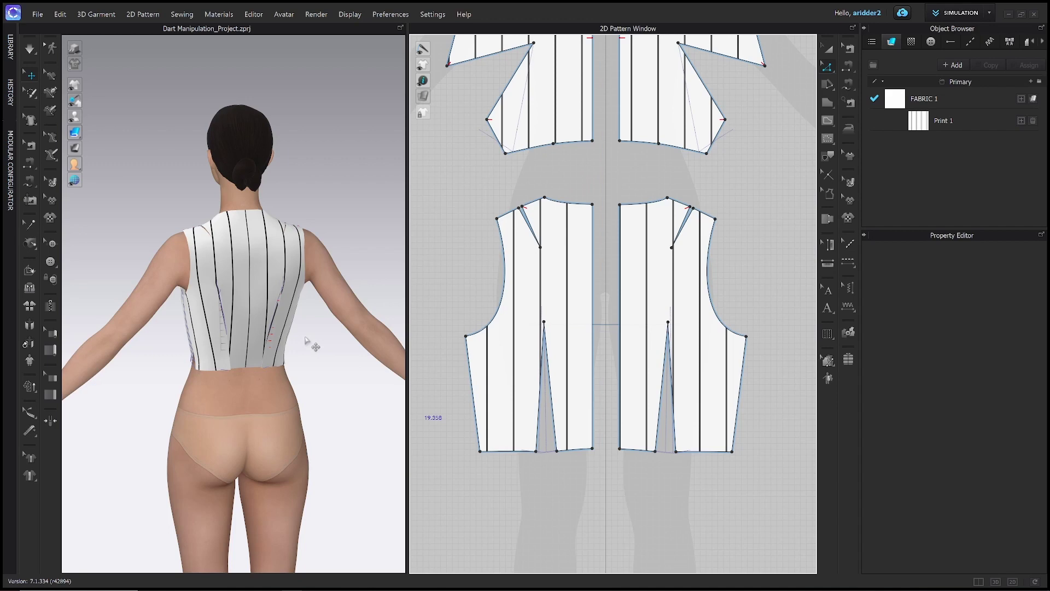
Step: Turn on simulation to re-drape the bodice and bring all pattern pieces into view
key(space)
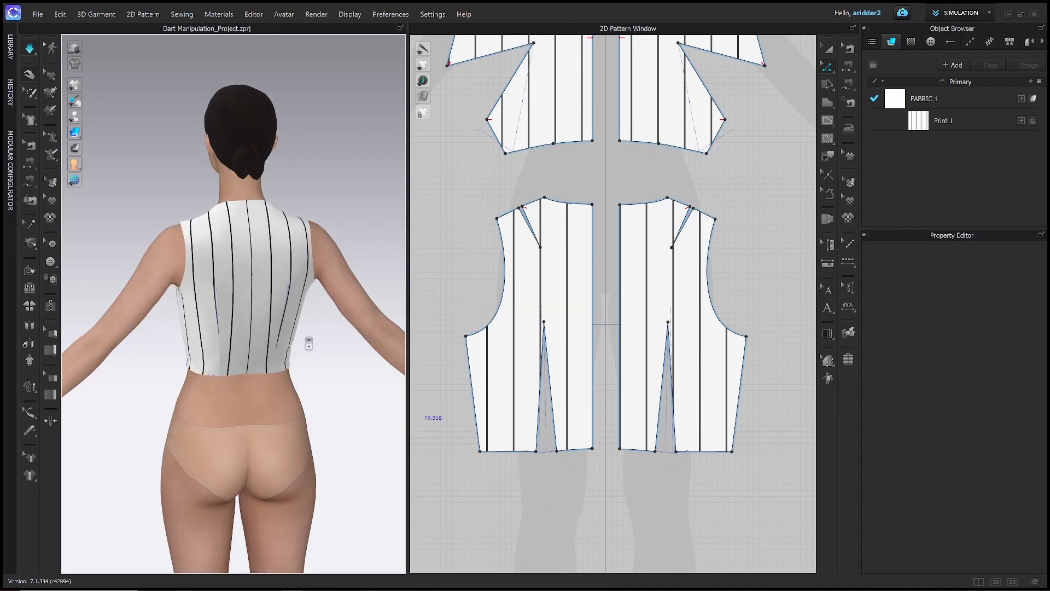
right_drag(247, 346, 298, 359)
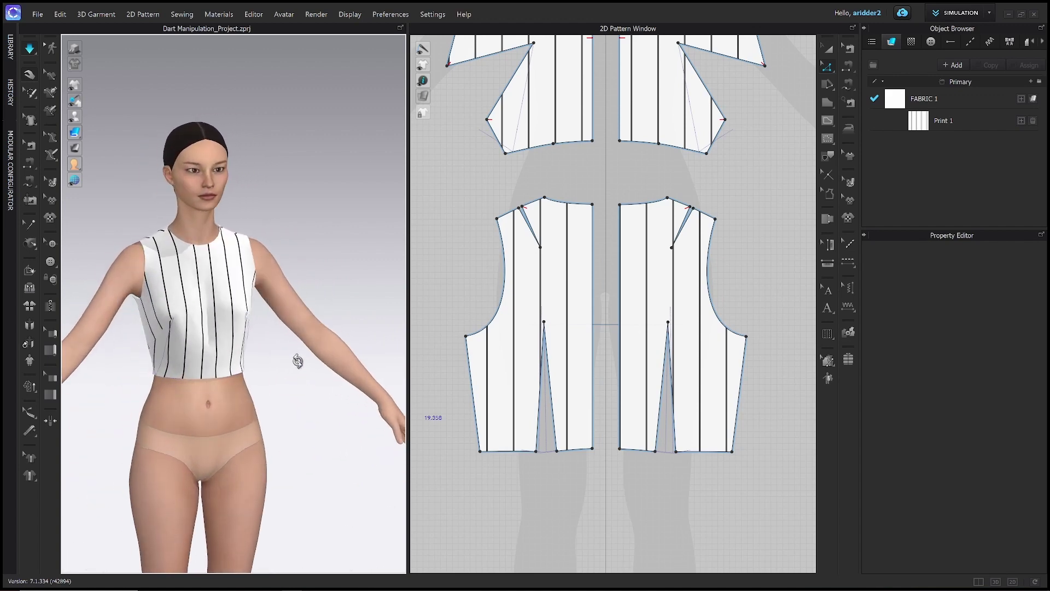
scroll(571, 321, down, 3)
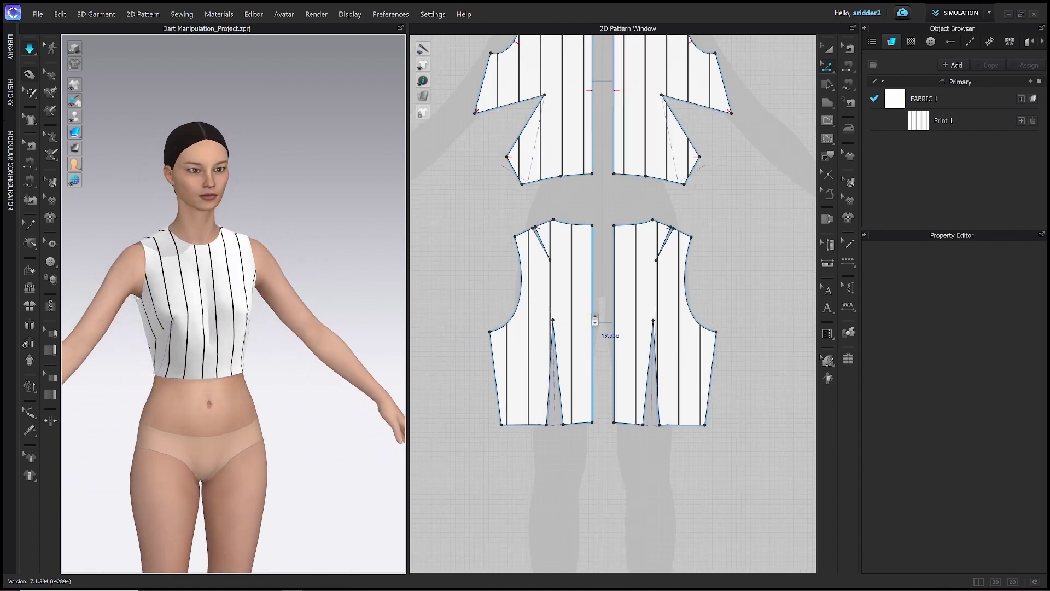
right_drag(550, 60, 550, 252)
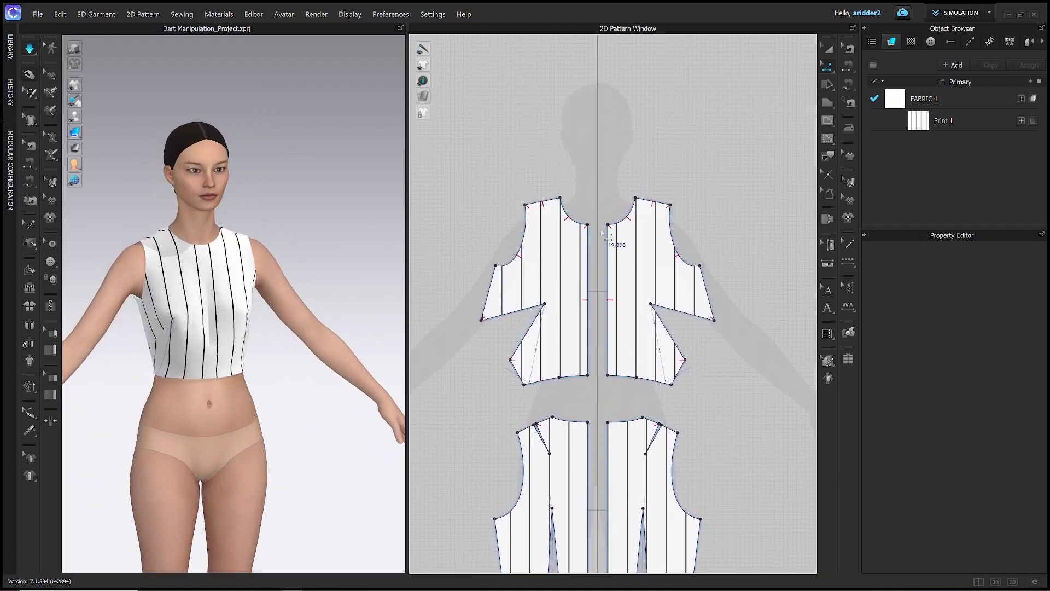
right_drag(605, 387, 595, 274)
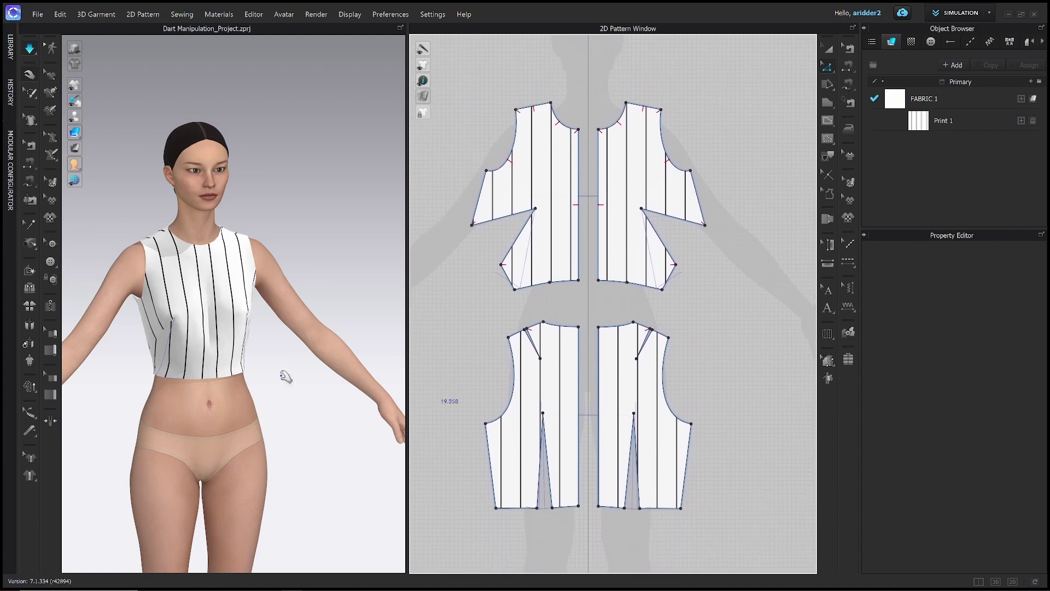
Step: Select the left front piece, then the back bodice pieces, to check them
click(174, 334)
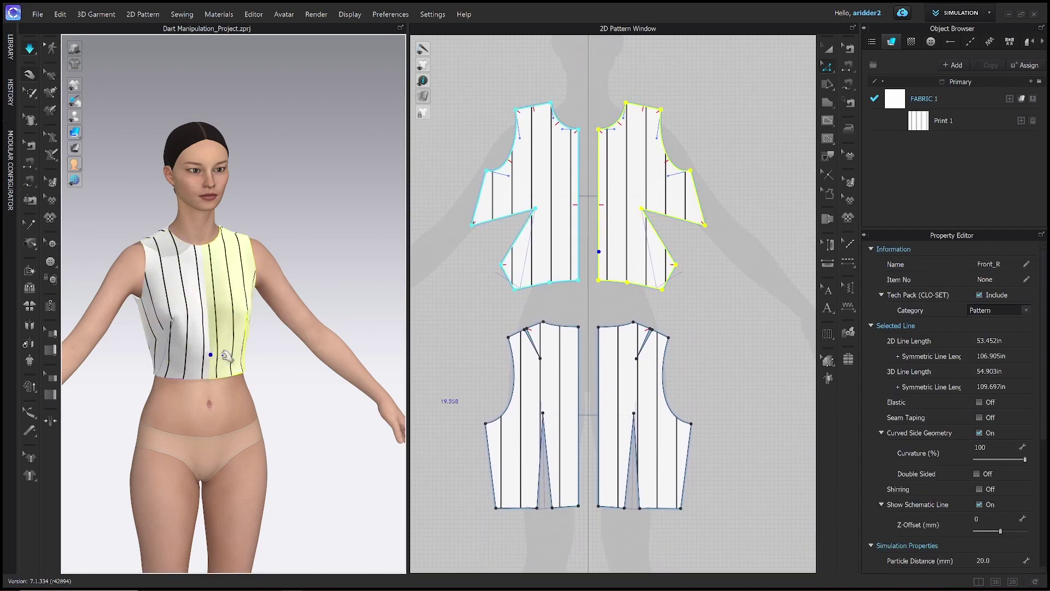
click(233, 232)
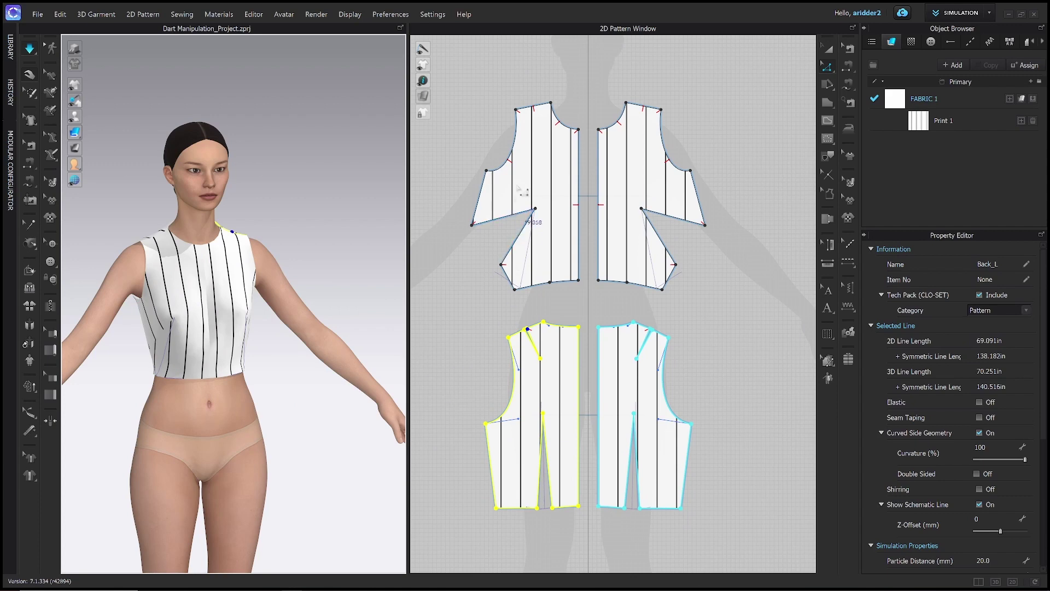
right_drag(534, 199, 553, 290)
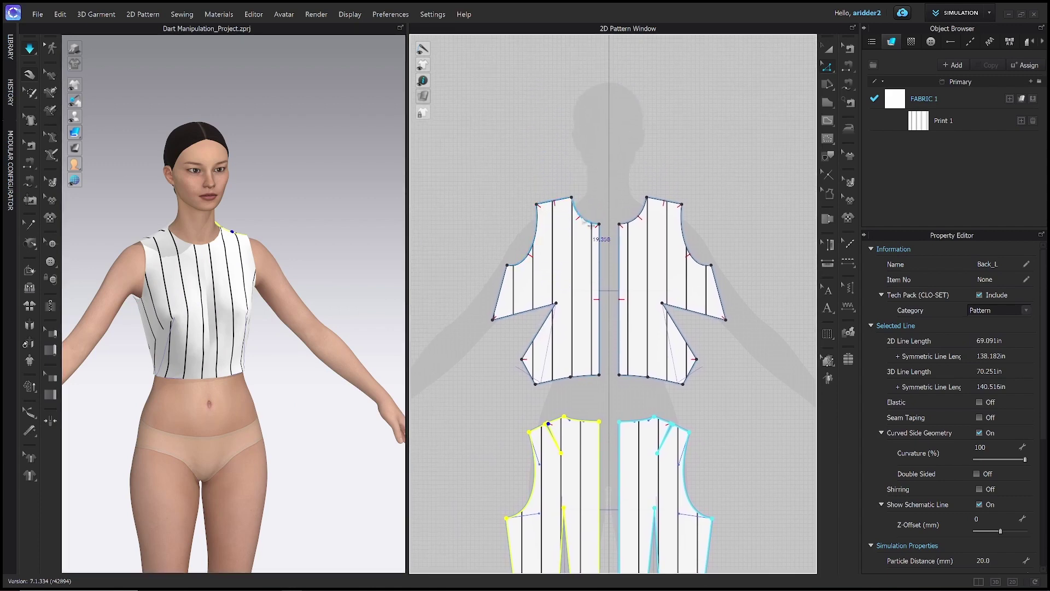
right_drag(600, 268, 584, 196)
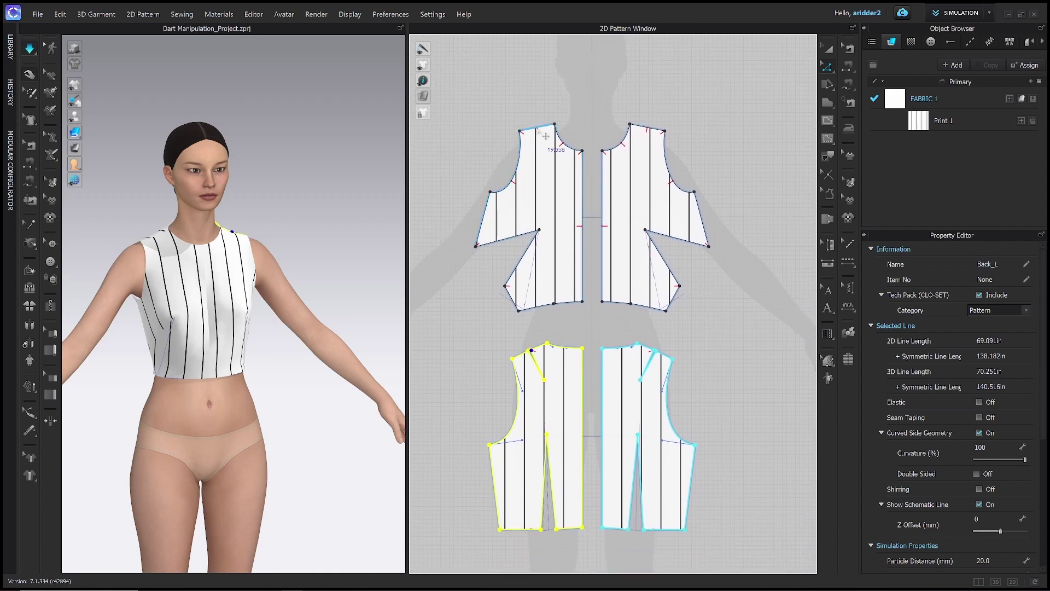
scroll(590, 279, up, 3)
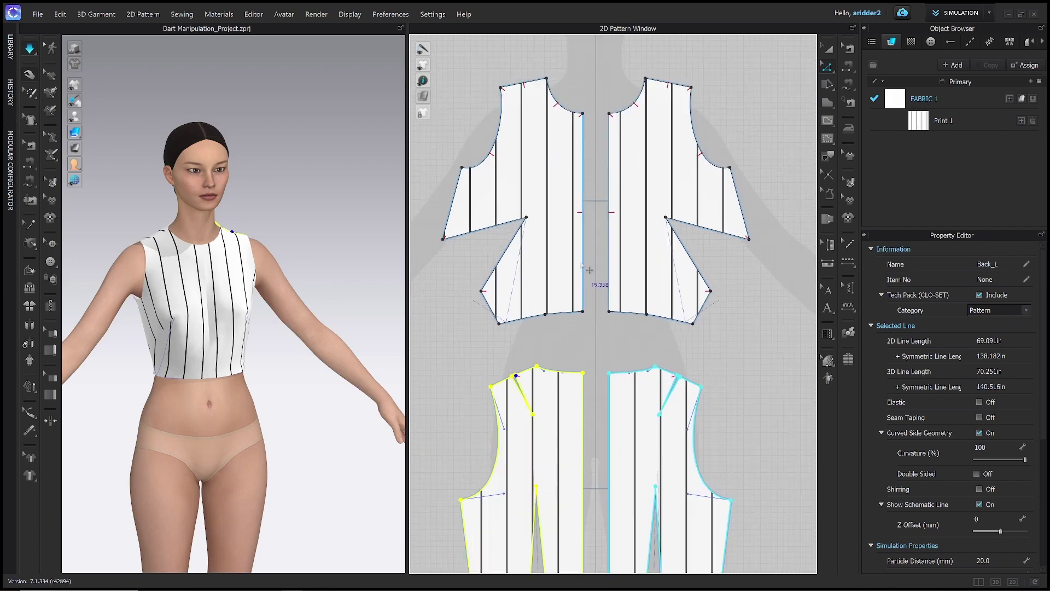
scroll(583, 273, down, 4)
mouse_move(579, 252)
right_down()
mouse_move(570, 228)
mouse_move(571, 262)
right_up()
scroll(571, 262, down, 1)
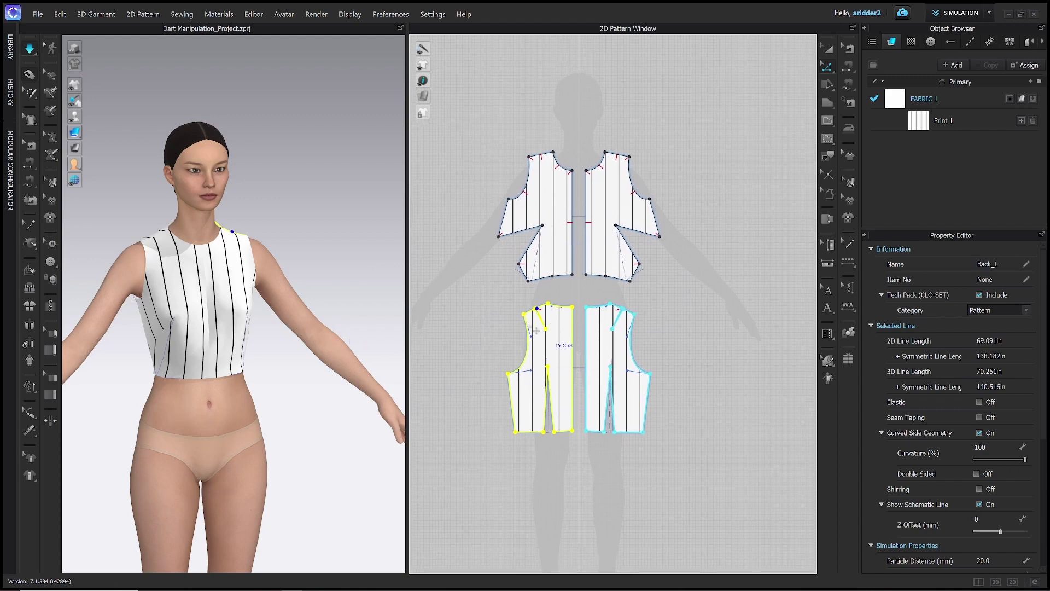
scroll(547, 362, up, 1)
Step: Clear the selection and frame the avatar's front in the 3D view
click(546, 350)
scroll(544, 344, up, 1)
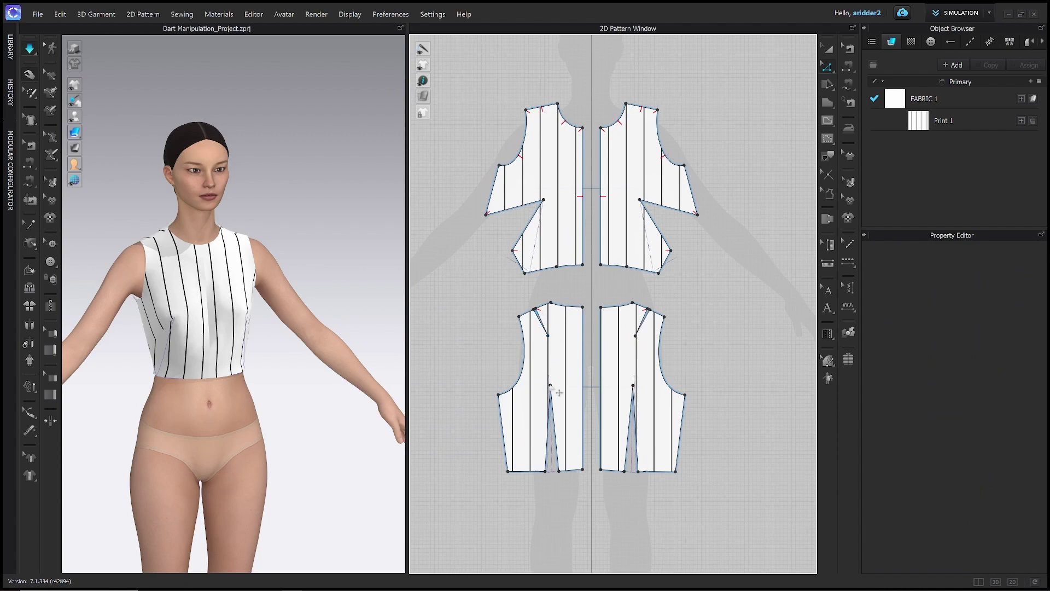
scroll(559, 387, down, 1)
mouse_move(307, 324)
right_down()
mouse_move(426, 326)
mouse_move(299, 323)
right_up()
key(2)
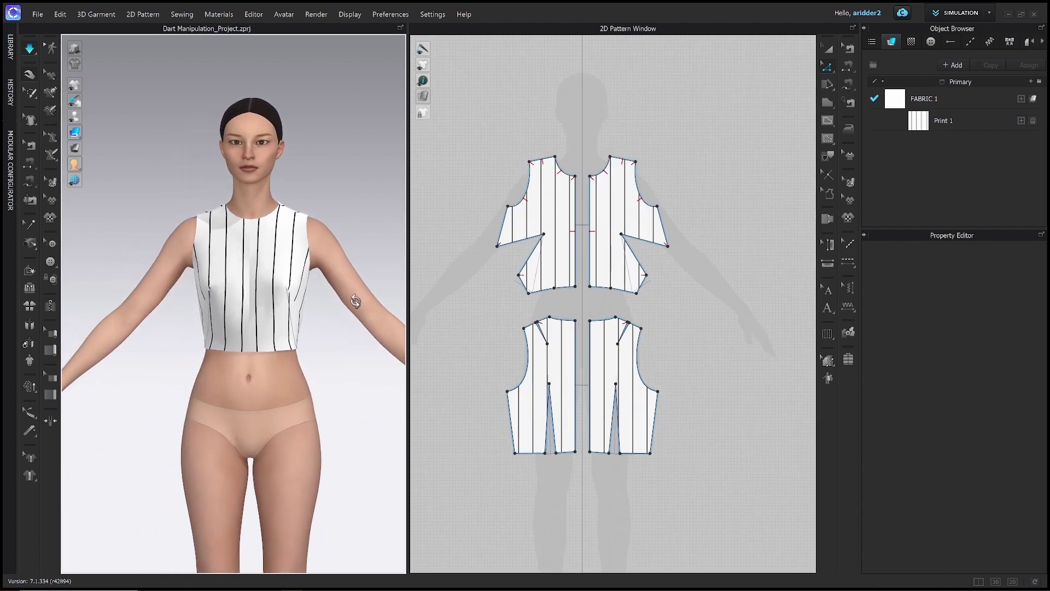